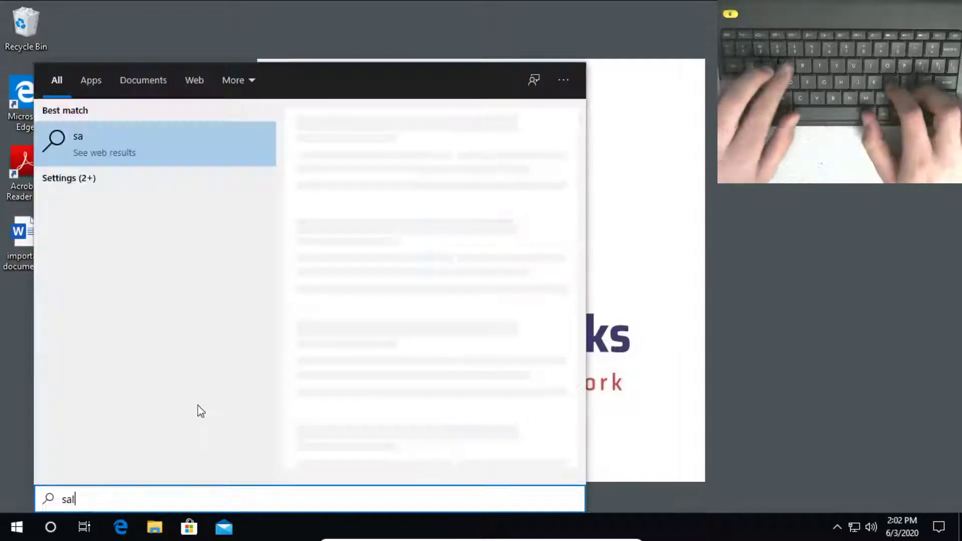
- Open the Team Monthly Sales Example workbook and select the merged title cell in row 1
key("Return")
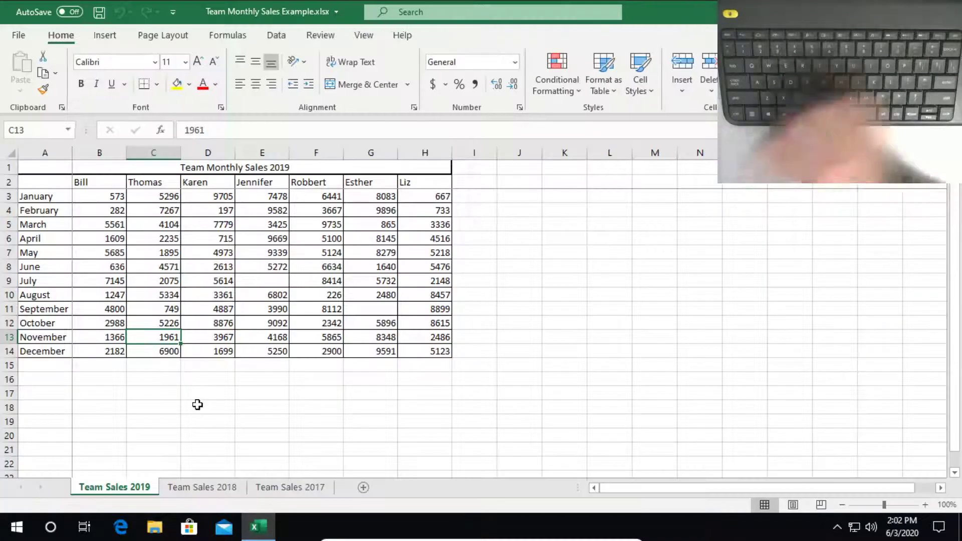
left_click(150, 297)
left_click(185, 166)
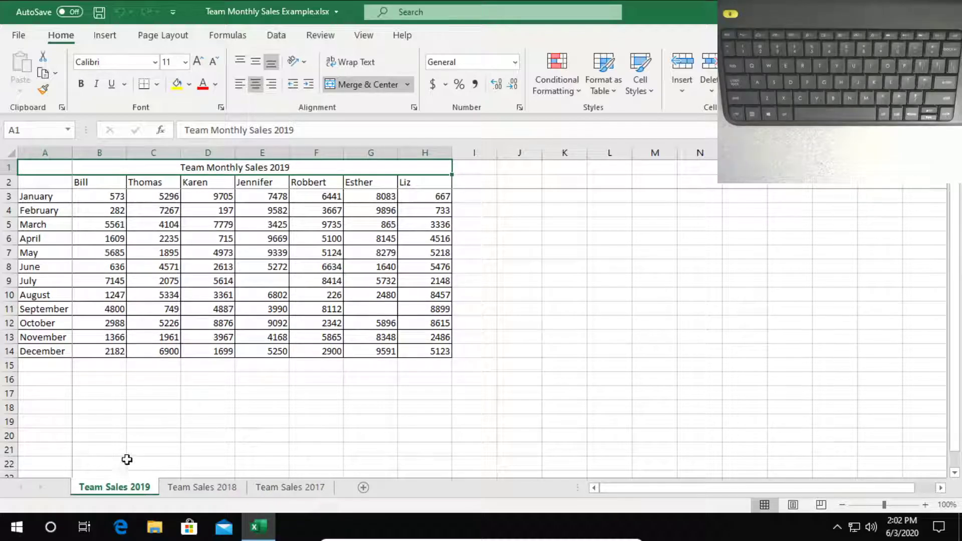
- View the Team Sales 2018 and Team Sales 2017 sheets and return to cell C5 on Team Sales 2019
left_click(194, 487)
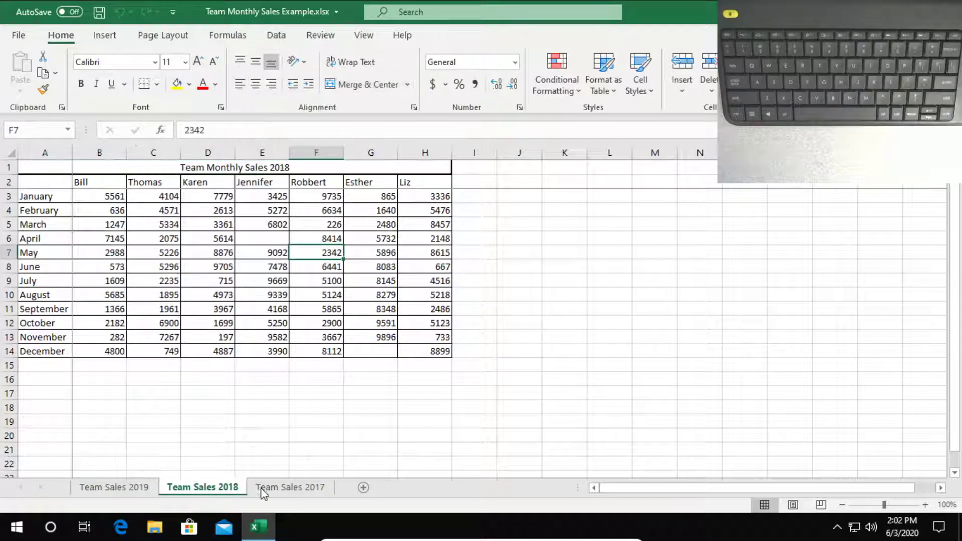
left_click(260, 487)
left_click(131, 488)
left_click(131, 224)
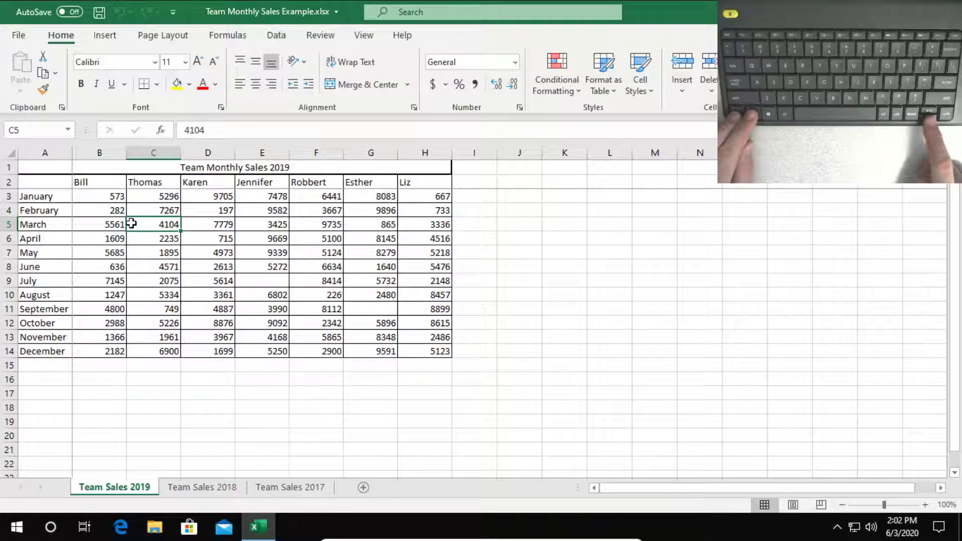
- Cycle forward and back through the three yearly sales sheets, finishing on Team Sales 2019
key("ctrl+Page_Down")
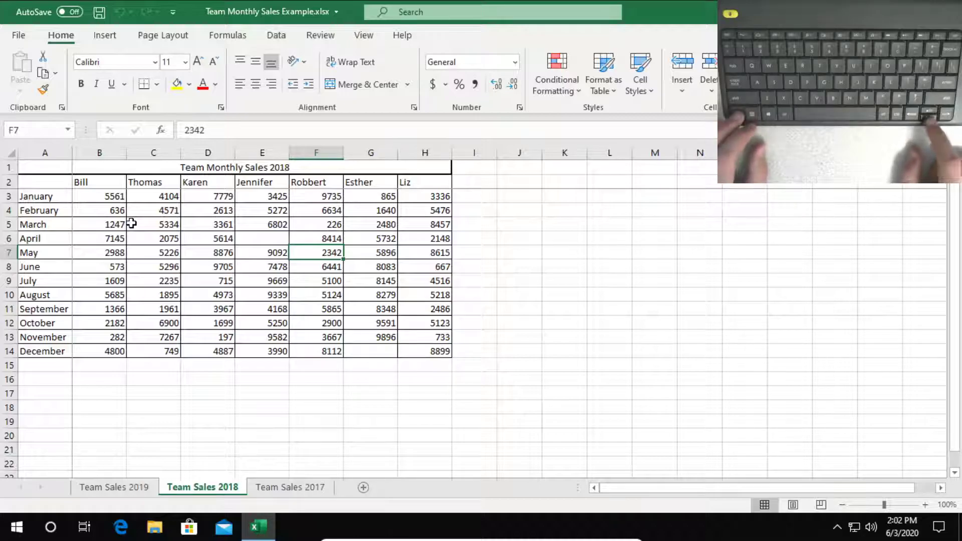
key("ctrl+Page_Down")
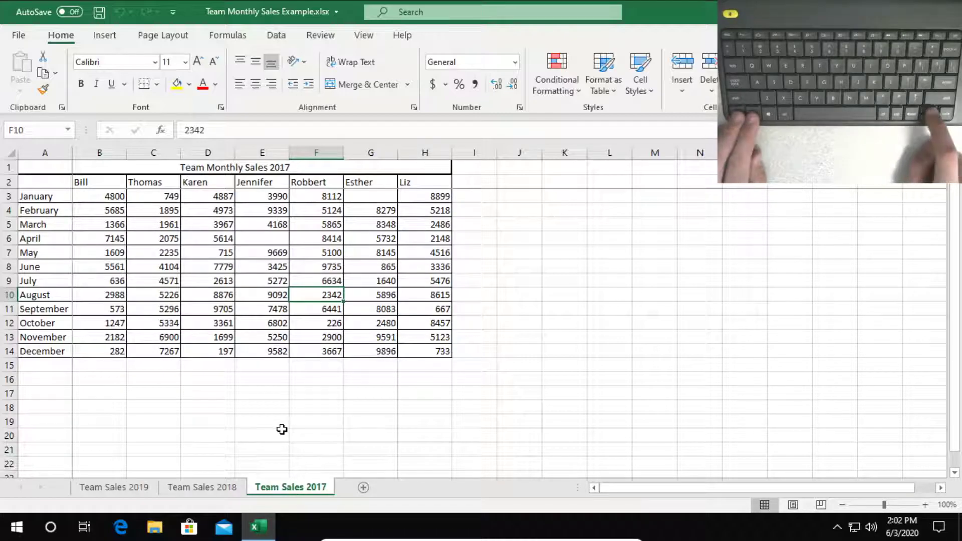
key("ctrl+Page_Up")
key("ctrl+Page_Up")
key("ctrl+Page_Down")
key("ctrl+Page_Down")
key("ctrl+Page_Up")
key("ctrl+Page_Up")
key("ctrl+Page_Down")
key("ctrl+Page_Down")
key("ctrl+Page_Up")
key("ctrl+Page_Up")
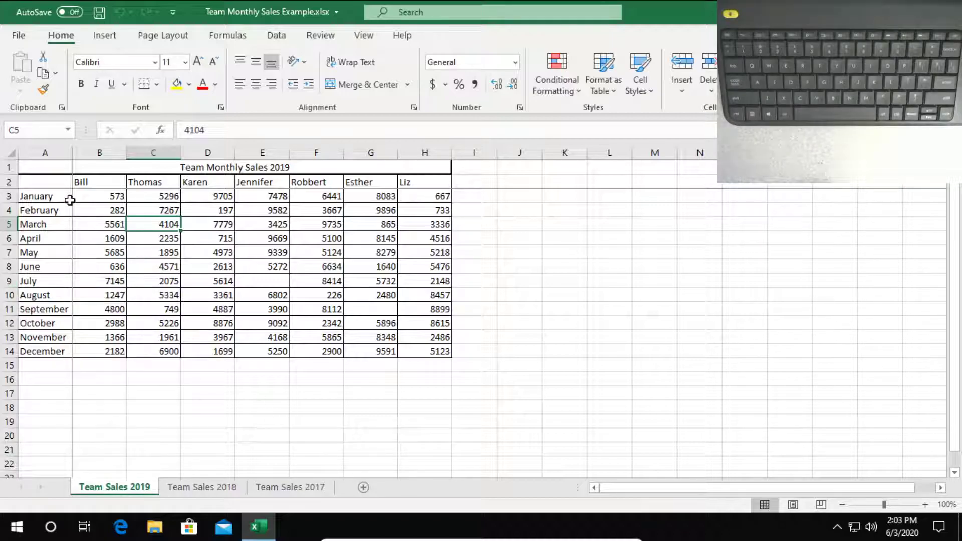
- Select B3 and move one cell at a time along the January row to its end and back to G3
left_click(69, 196)
left_click(121, 199)
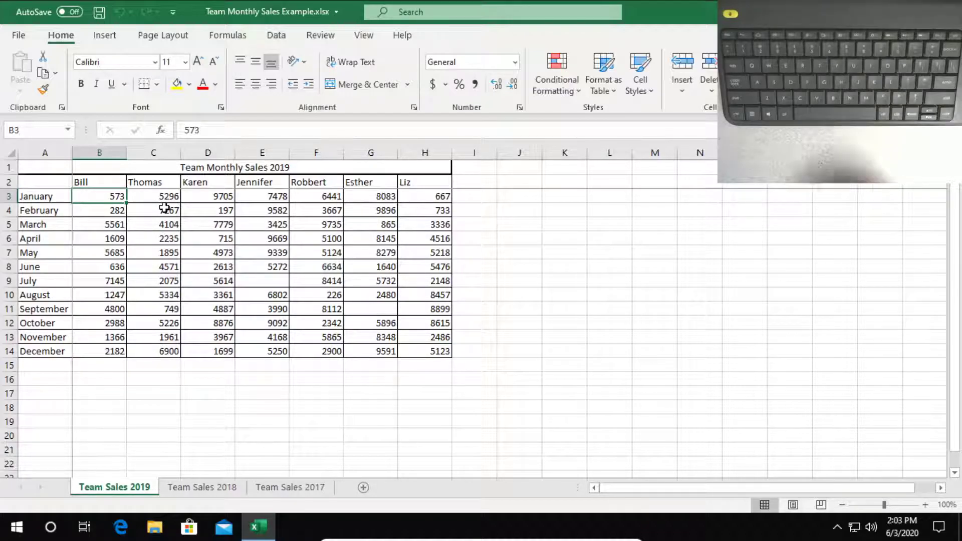
key("Right")
key("Right")
key("Right")
key("Right")
key("Right")
key("Right")
key("Left")
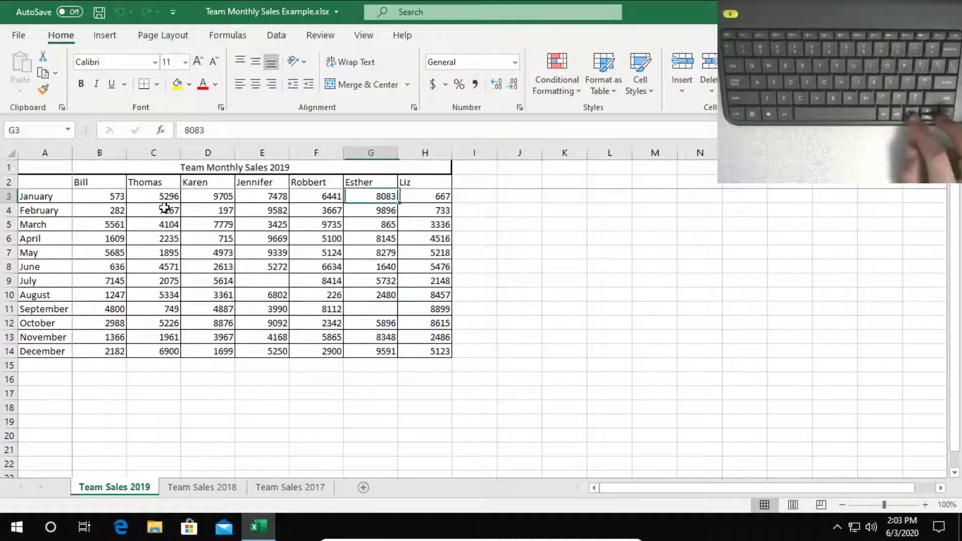
- Move the selection one cell at a time from G3 through the middle of the table to C6
key("Left")
key("Left")
key("Down")
key("Down")
key("Down")
key("Down")
key("Down")
key("Left")
key("Left")
key("Up")
key("Up")
key("Up")
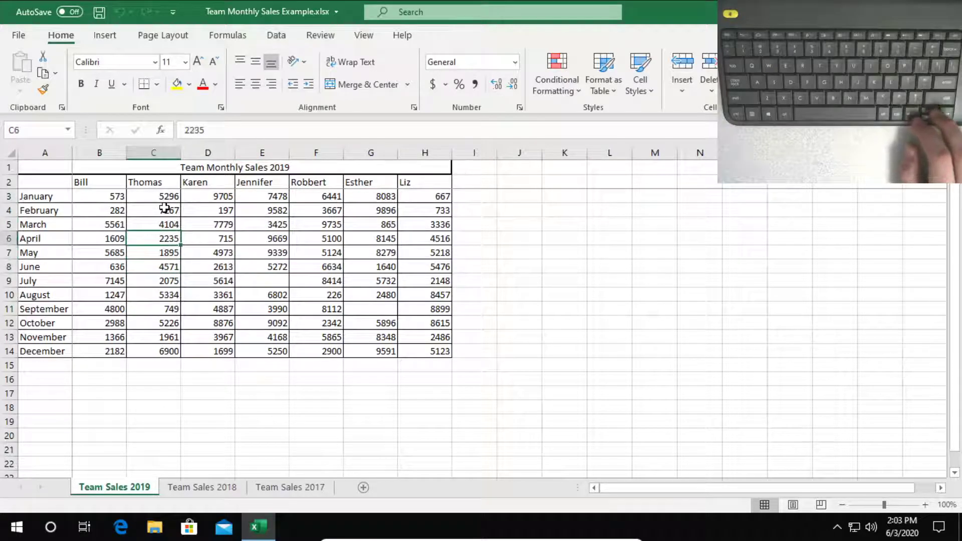
- Move along the April row and select scattered cells across the table, finishing at C5
key("Right")
key("Right")
key("Left")
key("Left")
key("Left")
key("Left")
left_click(179, 236)
left_click(253, 223)
left_click(410, 268)
left_click(241, 263)
left_click(147, 221)
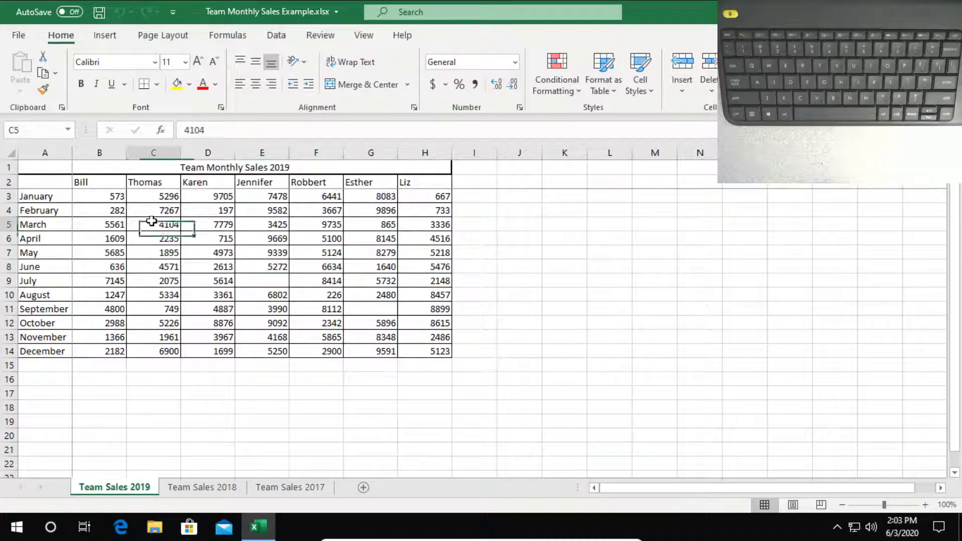
- Select B4 and move back and forth along the February row, finishing at D4
left_click(110, 211)
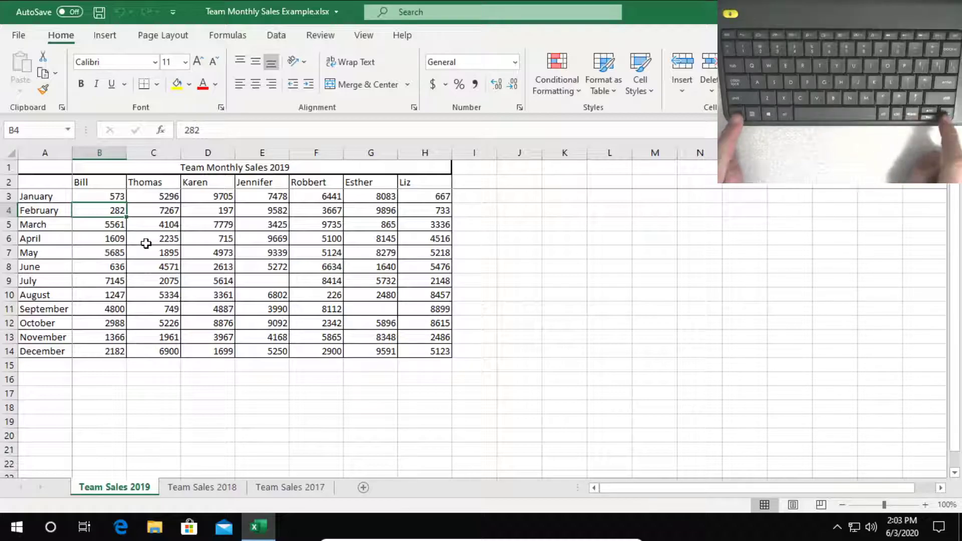
key("Left")
key("Right")
key("Right")
key("Right")
key("Right")
key("Right")
key("Left")
key("Left")
key("Right")
key("Right")
key("Left")
key("Left")
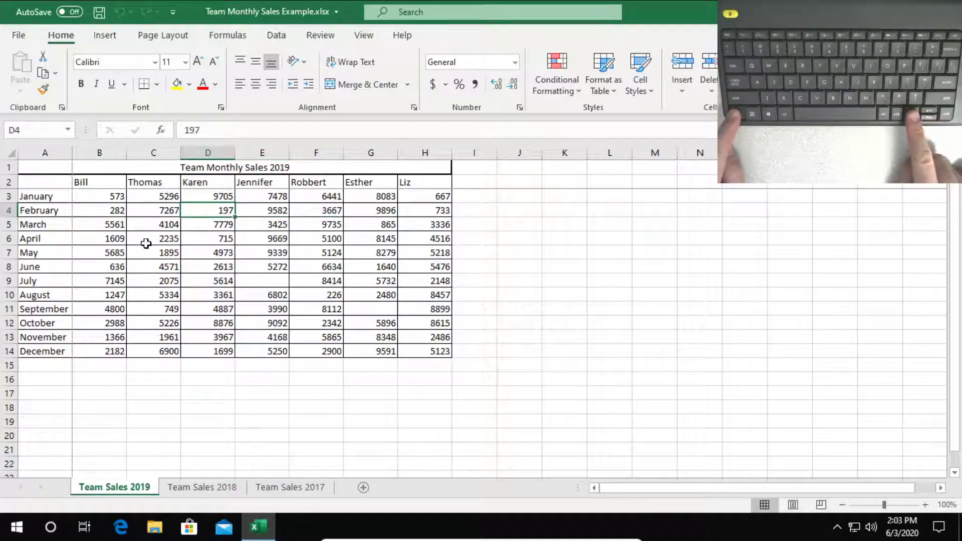
- Jump repeatedly between the February row's first and last filled cells, A4 and H4, finishing at H4
key("ctrl+Left")
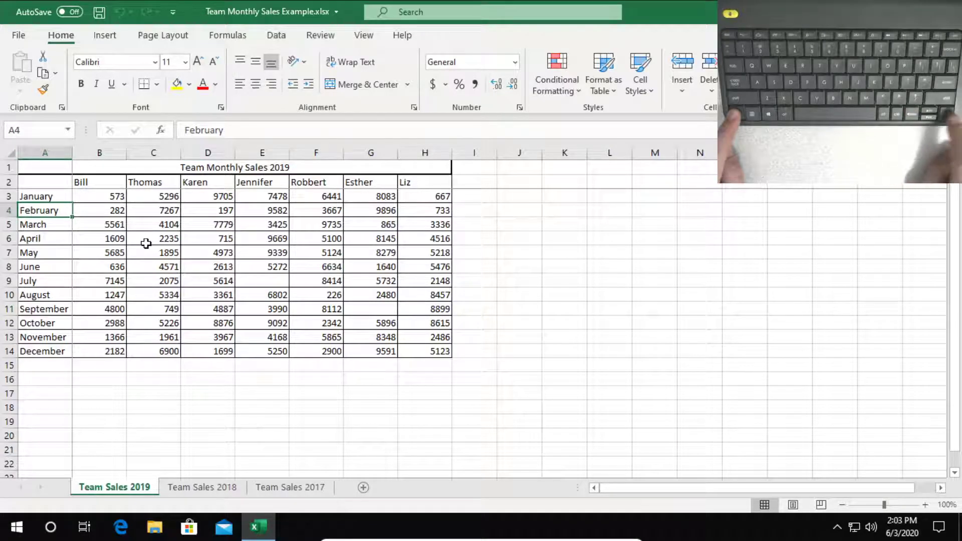
key("ctrl+Right")
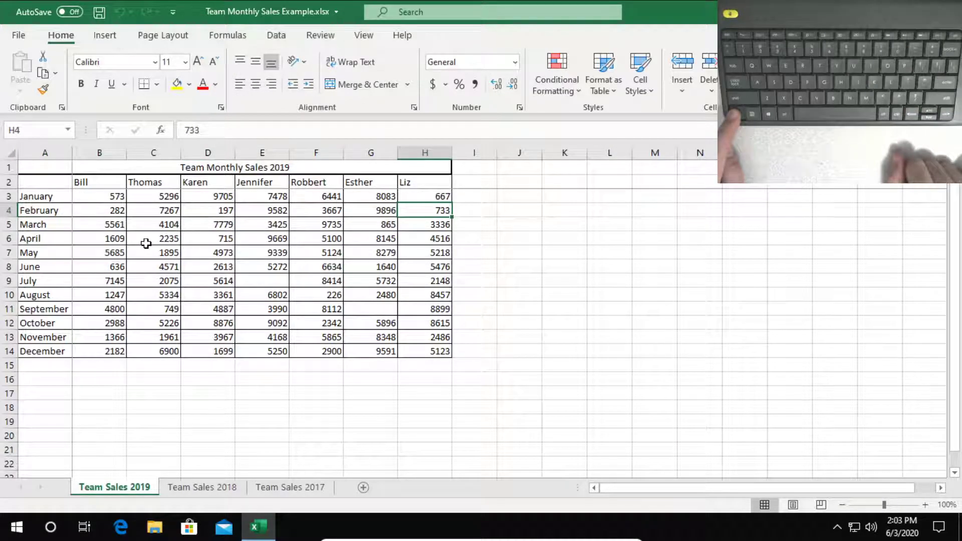
key("ctrl+Left")
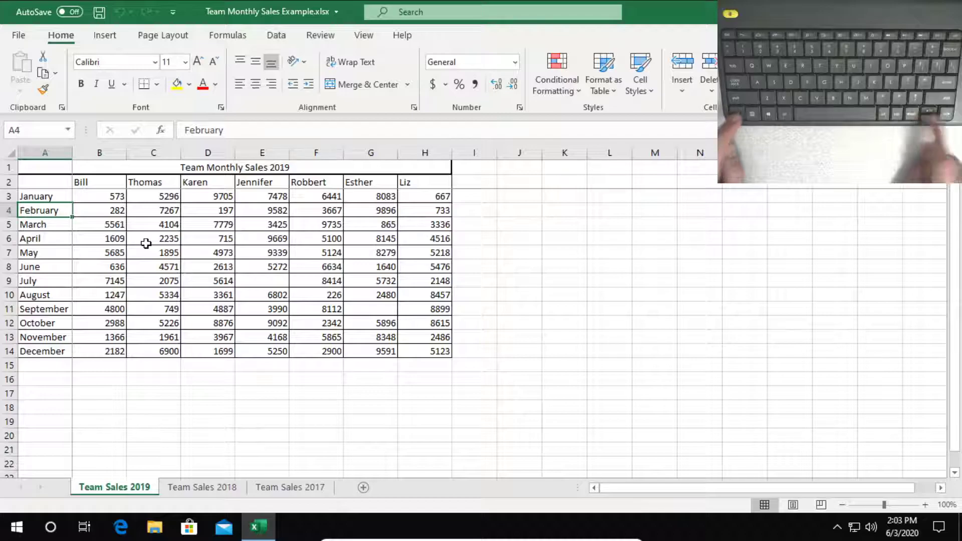
key("ctrl+Right")
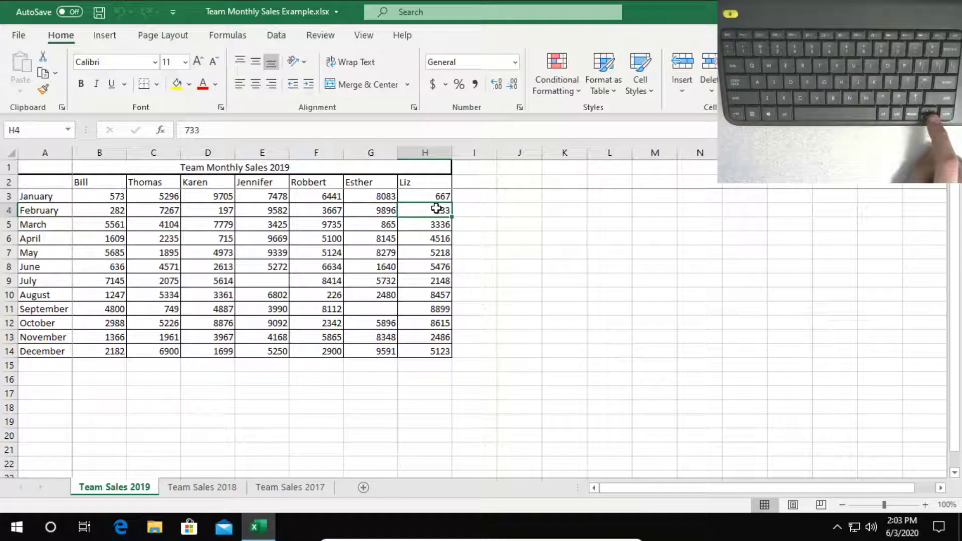
key("ctrl+Left")
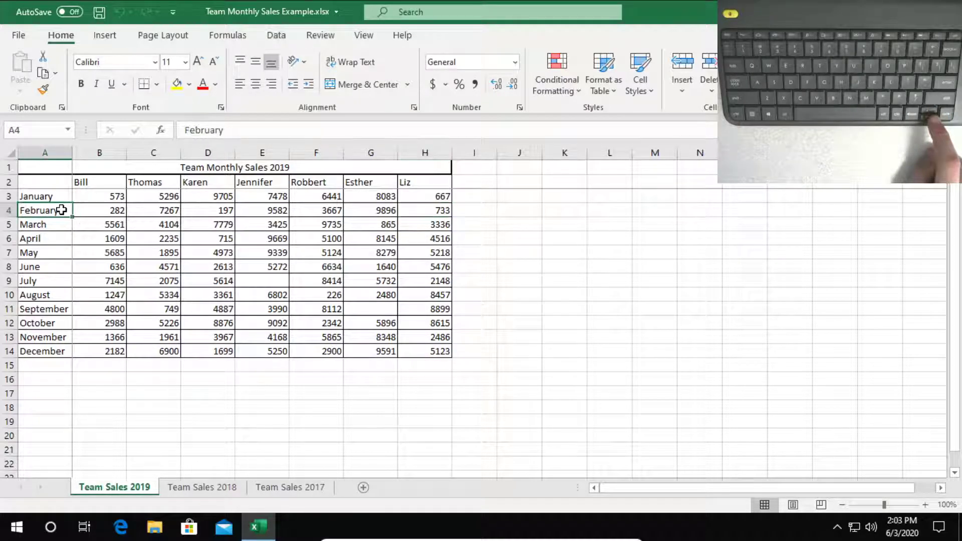
key("ctrl+Right")
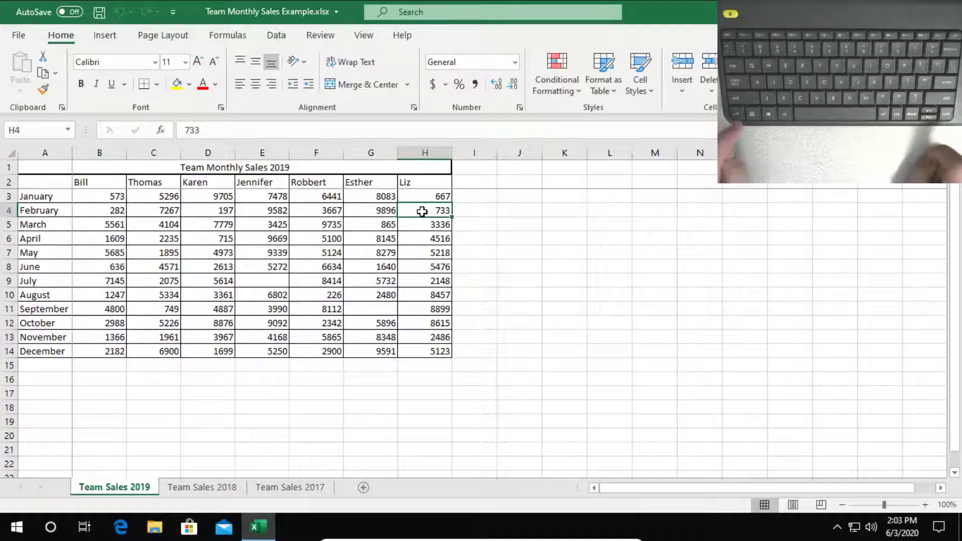
key("ctrl+Left")
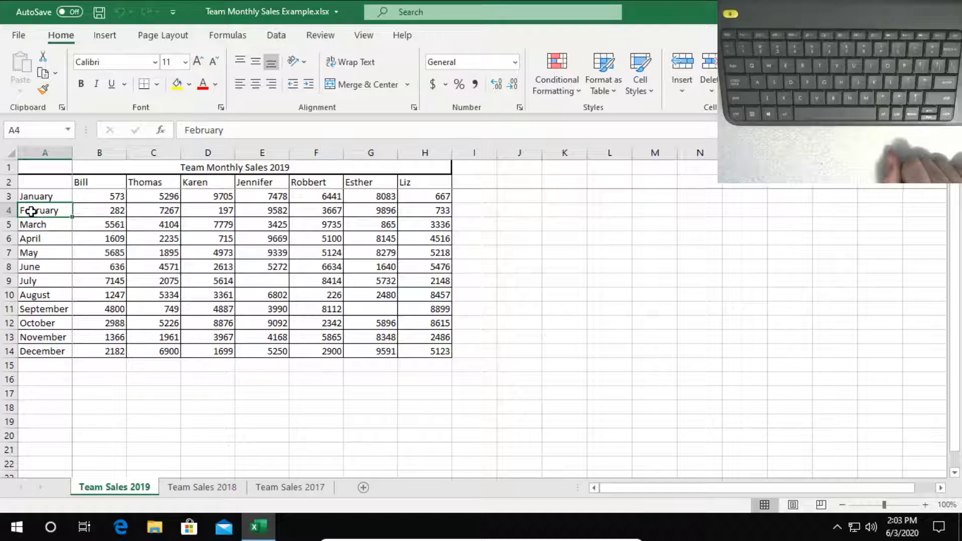
key("ctrl+Right")
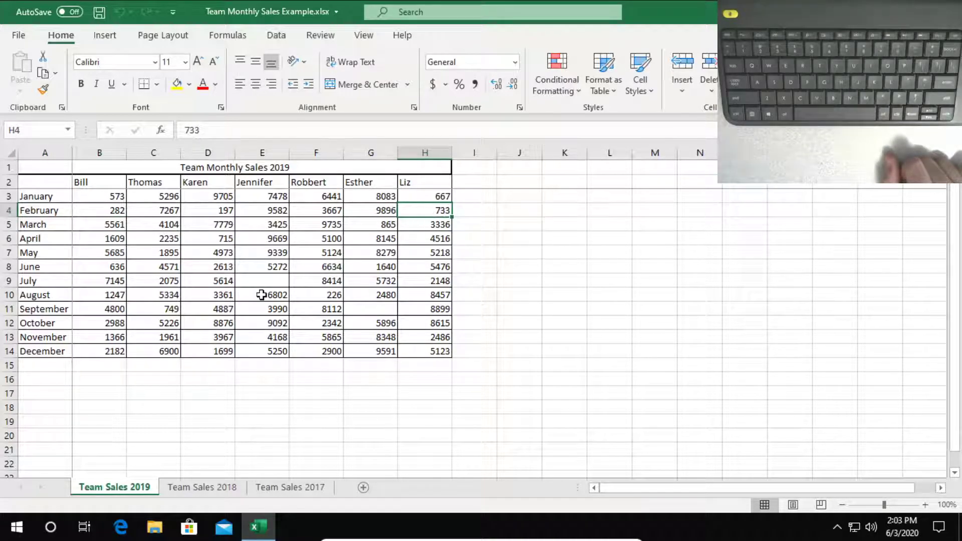
- Select the blank July cell E9, go to B9, and jump to D9, the last filled cell before the gap
left_click(268, 280)
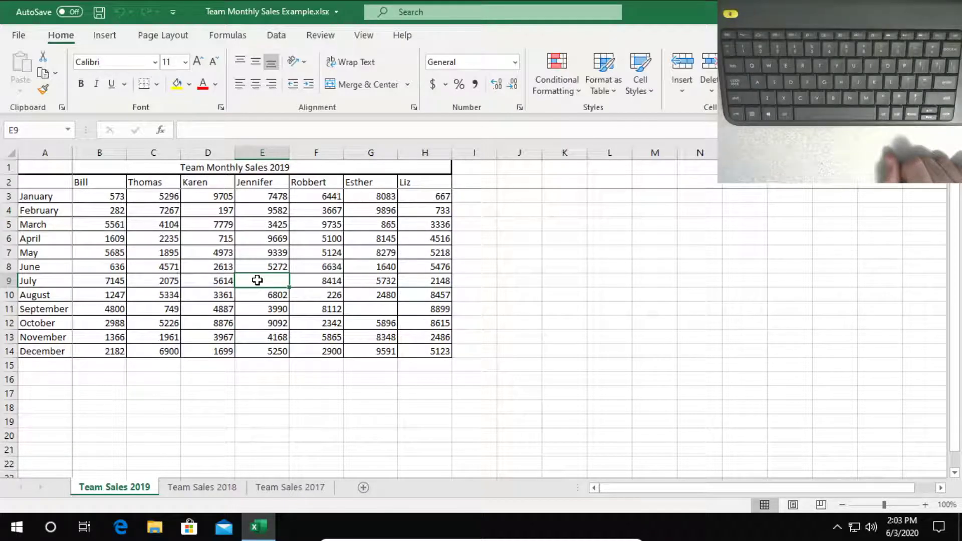
left_click(108, 281)
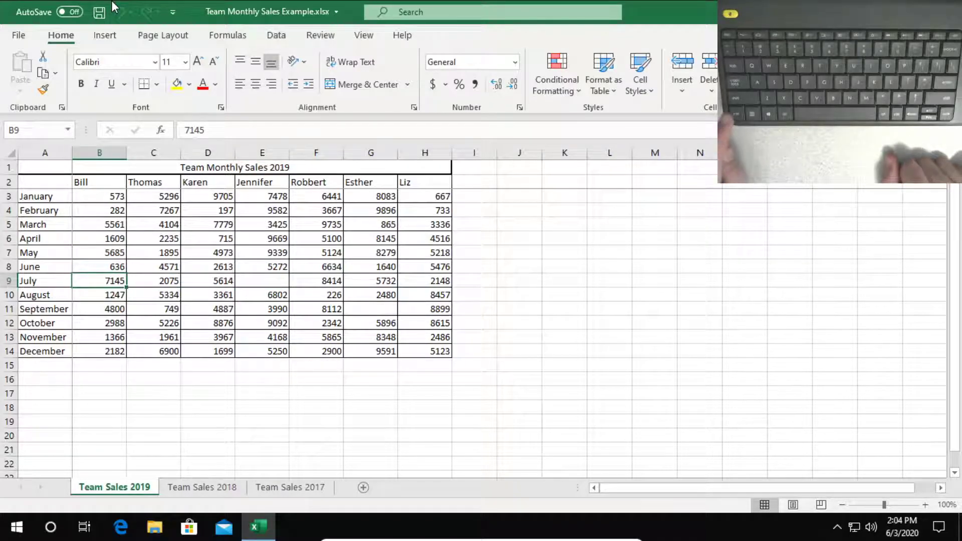
key("ctrl+Right")
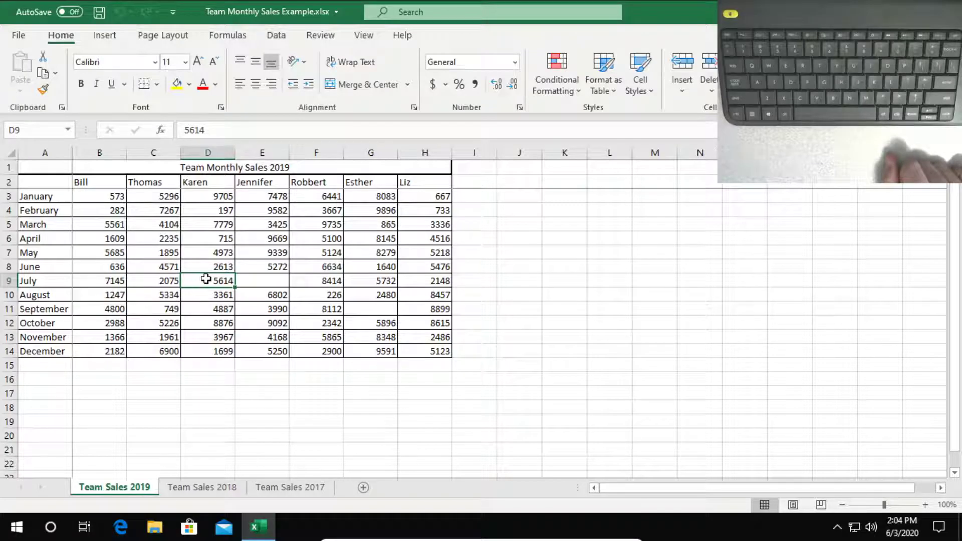
- Highlight the July cells A9:D9 and return the selection to A9 alone
mouse_move(206, 279)
left_mouse_down()
mouse_move(50, 280)
mouse_move(201, 278)
left_mouse_up()
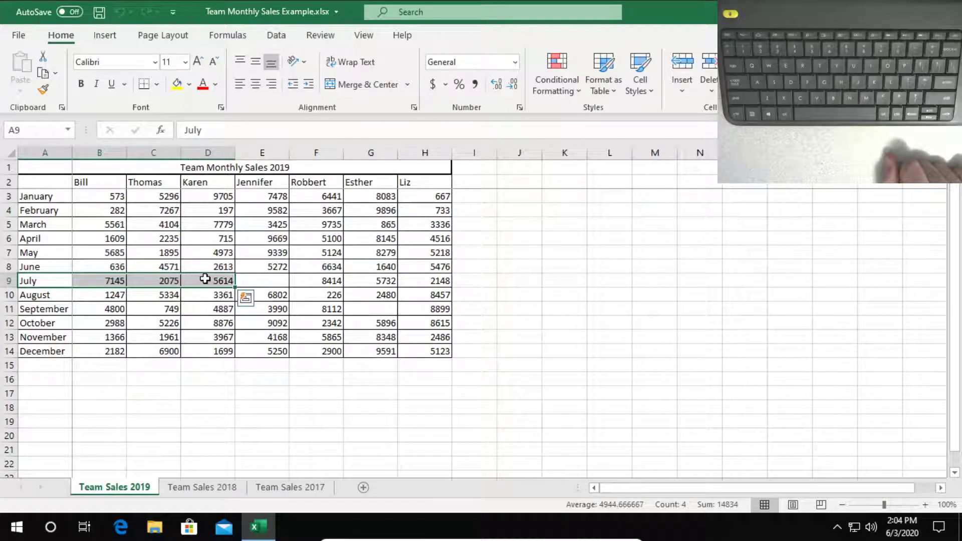
left_click(200, 279)
key("Left")
key("Left")
key("Left")
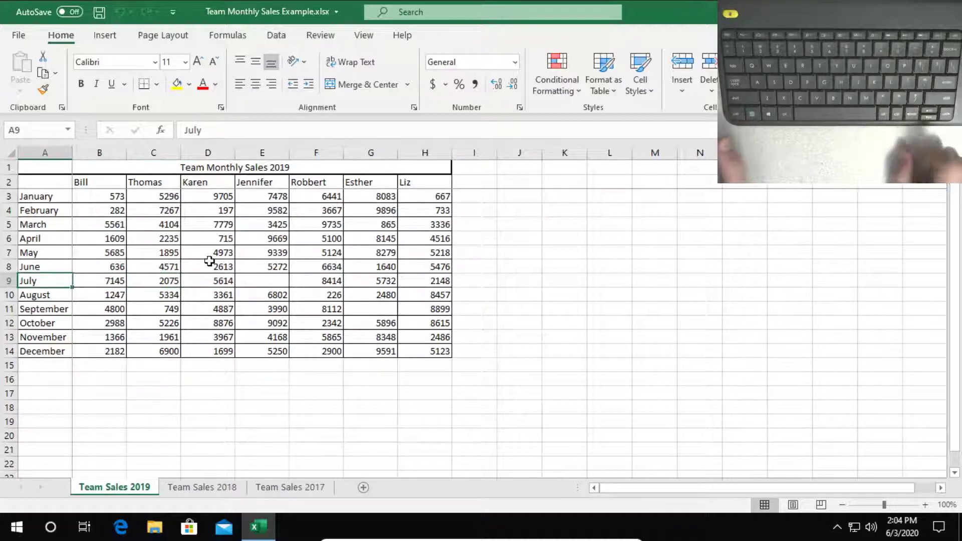
- Jump from A9 to D9 and continue past the blank cell to the July row's last filled cell, H9
key("ctrl+Right")
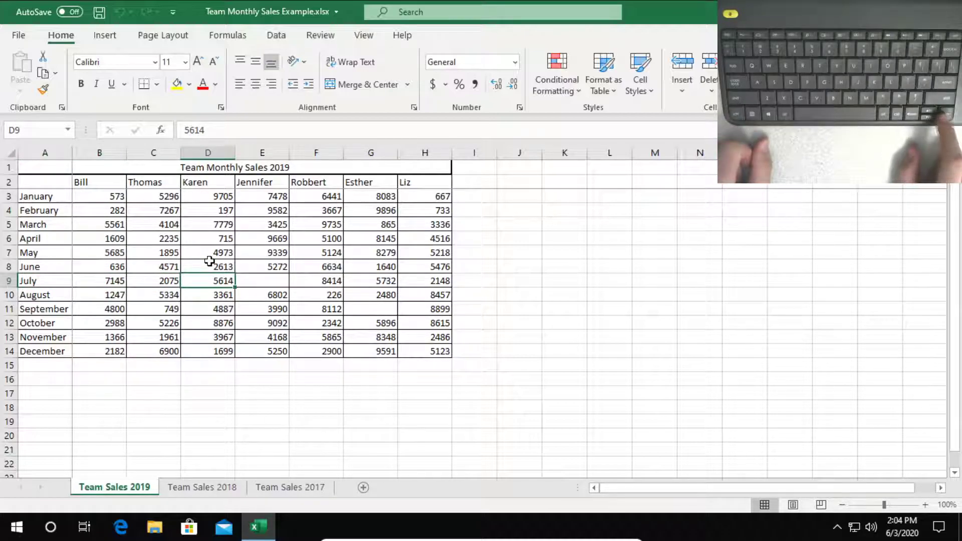
key("Right")
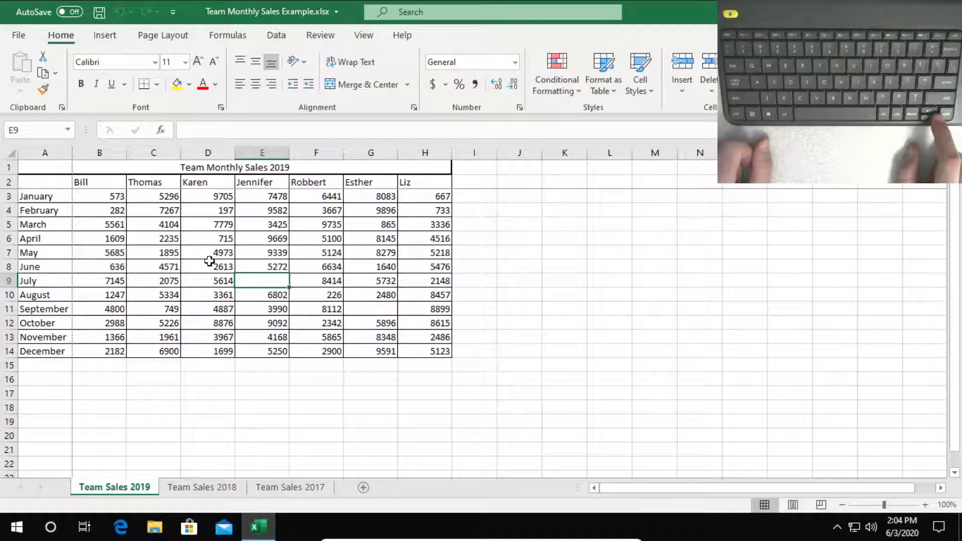
key("Right")
key("Right")
key("Right")
key("Right")
key("Left")
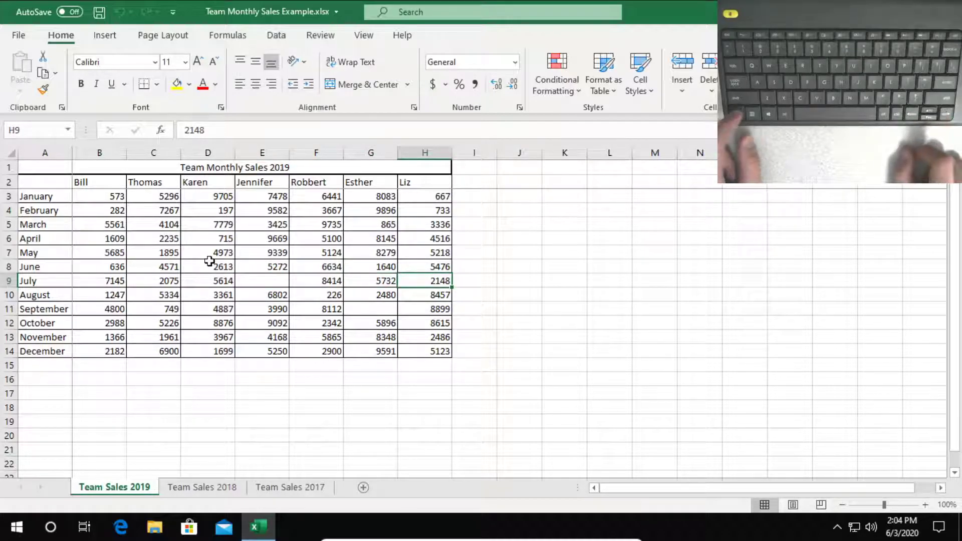
- Jump back along the July row to F9, the filled cell beside the blank one
key("ctrl+Left")
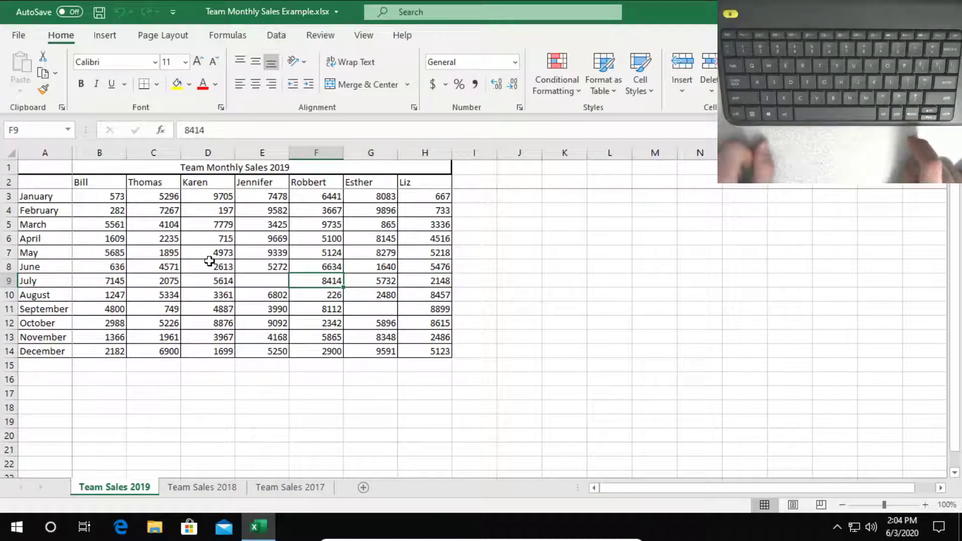
key("Left")
key("Right")
- Jump to column F's header F2 and last entry F14, and from E14 up to E10 below the blank cell
key("ctrl+Up")
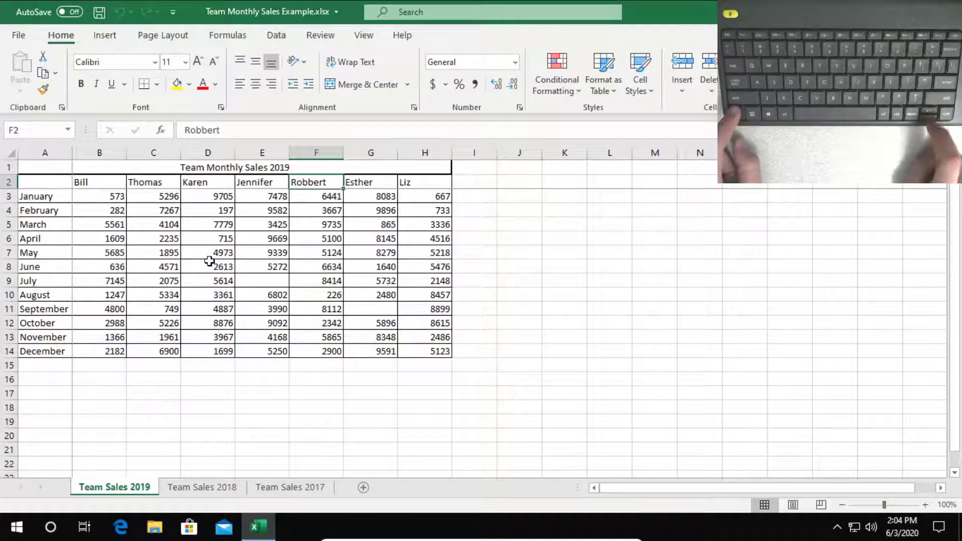
key("ctrl+Down")
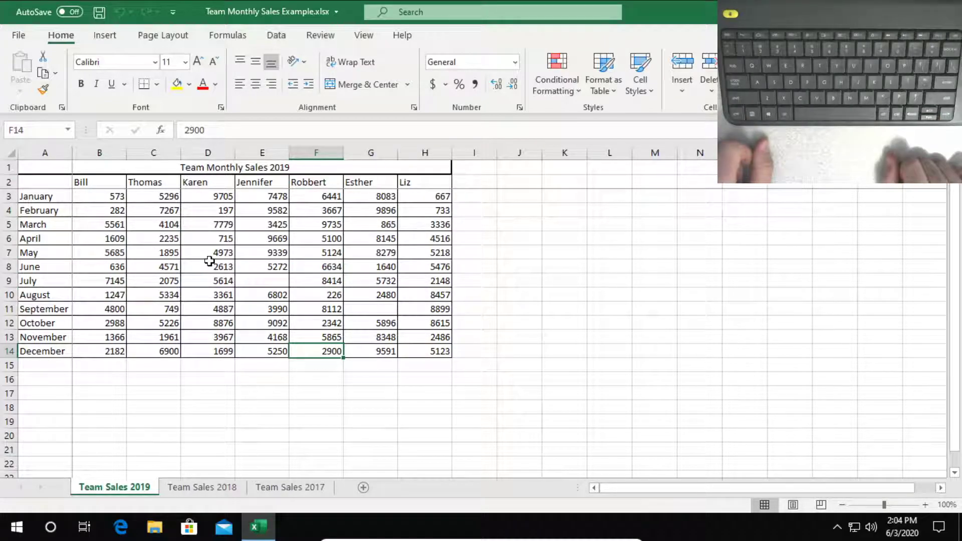
key("Left")
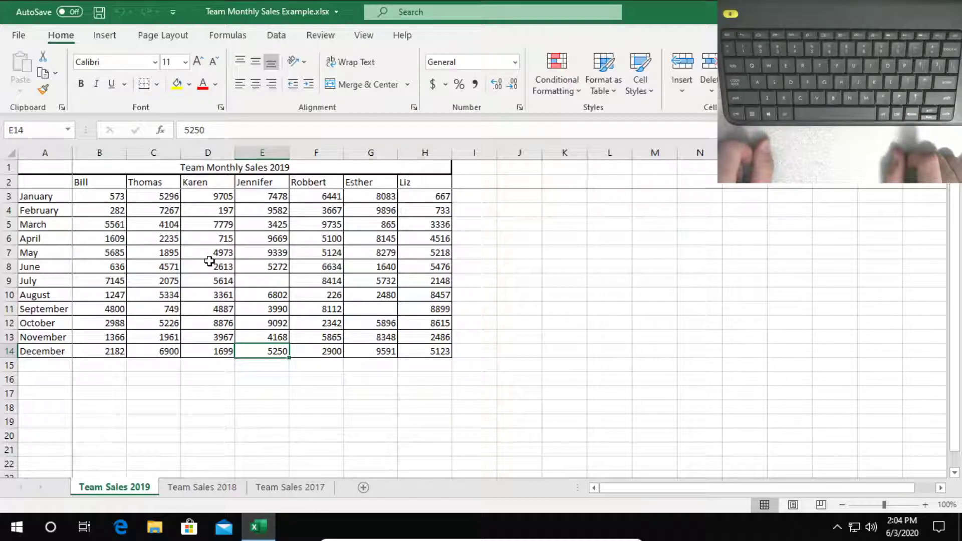
key("ctrl+Up")
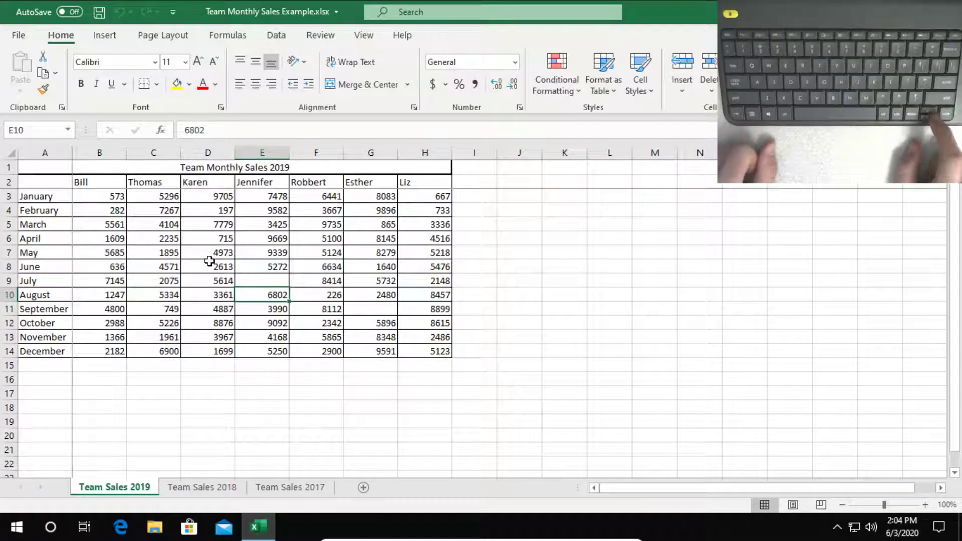
- Move up and down column E across the blank cell E9, including jumps within its filled block, and finish at C8
key("Up")
key("Up")
key("Up")
key("Down")
key("Down")
key("Down")
key("Up")
key("Up")
key("ctrl+Up")
key("ctrl+Down")
key("Left")
key("Left")
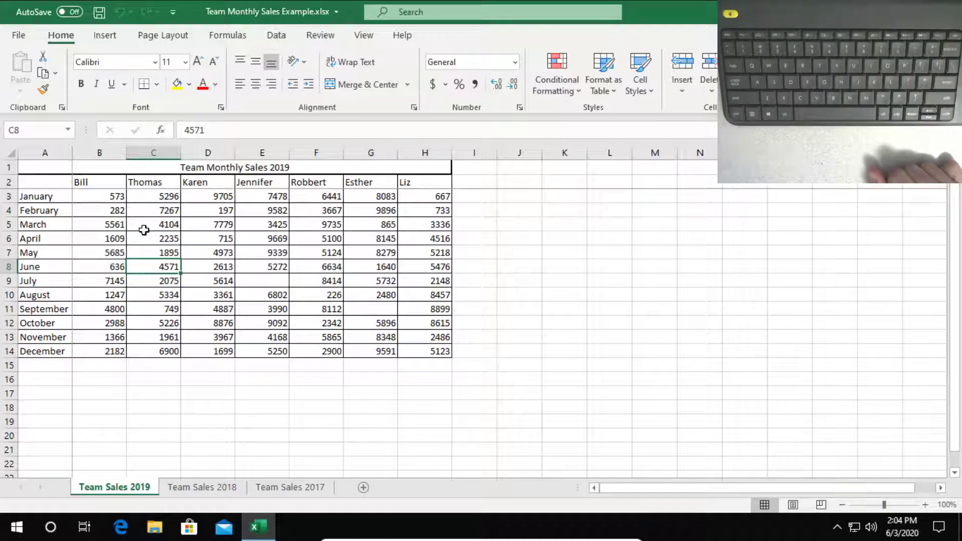
- Select the January row from A3 to H3, extending the selection one cell at a time
left_click(72, 196)
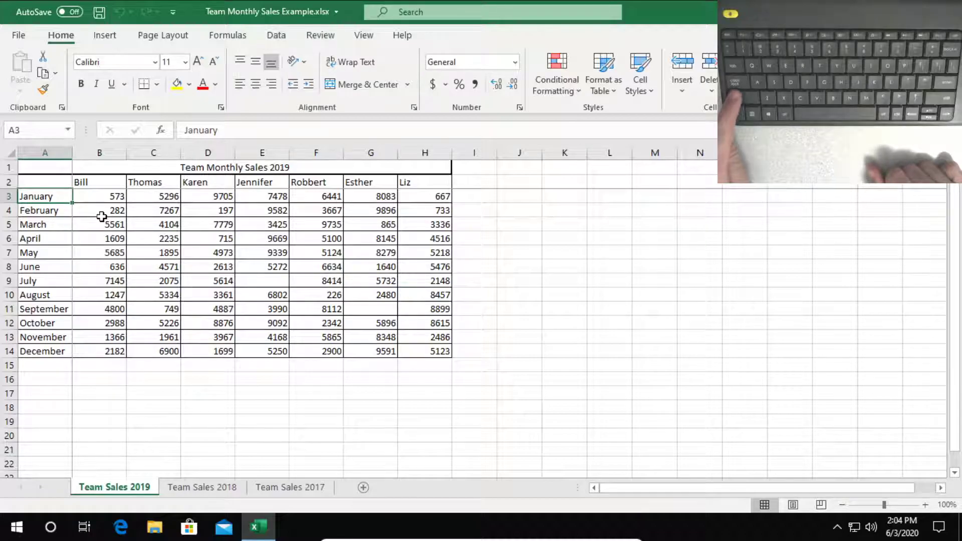
key("shift+Right")
key("shift+Right")
key("shift+Right")
key("shift+Right")
key("shift+Right")
key("shift+Right")
key("shift+Right")
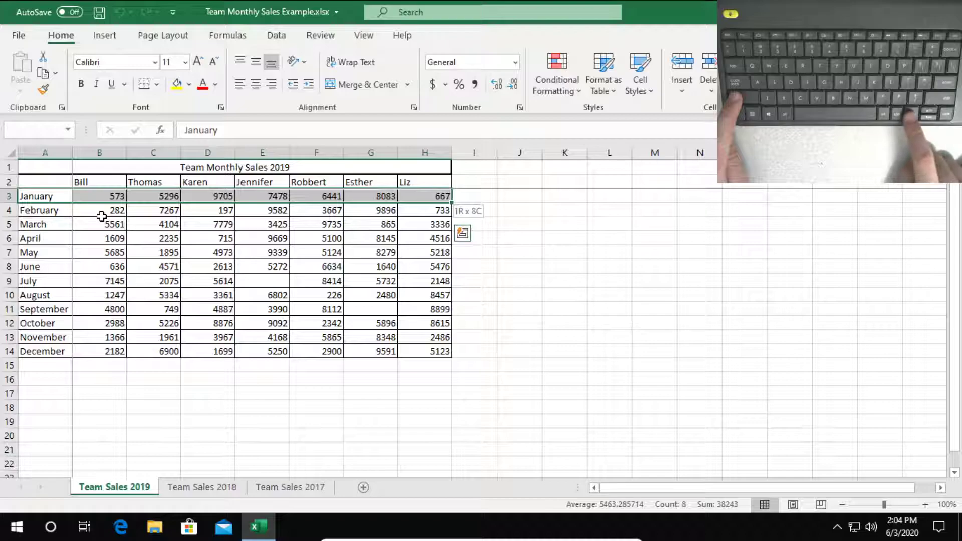
- Shrink the January row selection back cell by cell to A3
key("shift+Left")
key("shift+Left")
key("shift+Left")
key("shift+Left")
key("shift+Left")
key("shift+Left")
key("shift+Left")
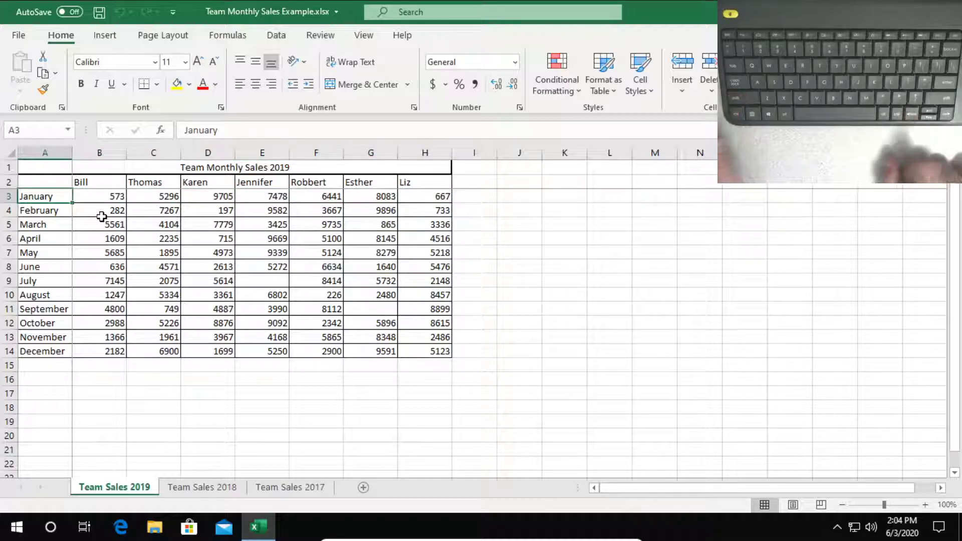
- Extend the selection cell by cell from A3 down the month column past November
key("shift+Down")
key("shift+Down")
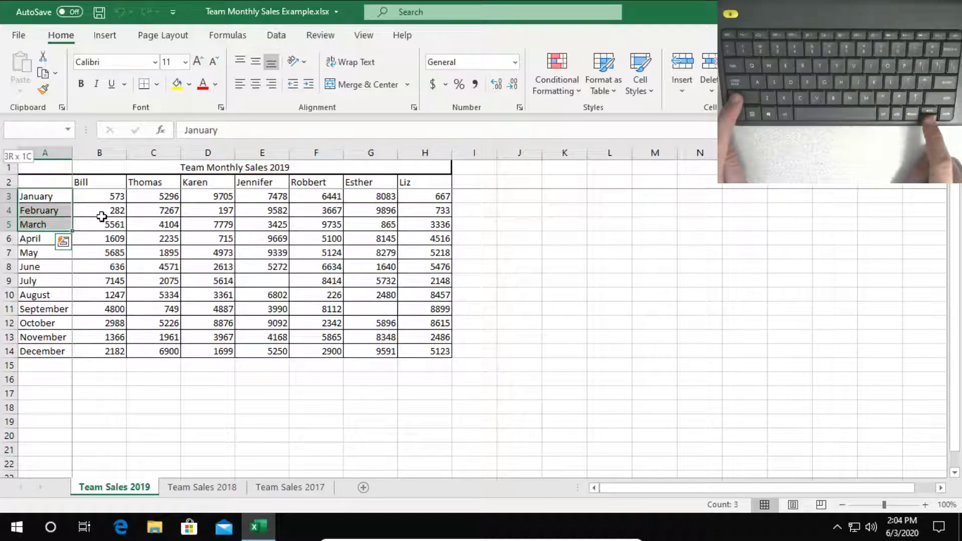
key("shift+Down")
key("shift+Down")
key("shift+Down")
key("shift+Down")
key("shift+Down")
key("shift+Down")
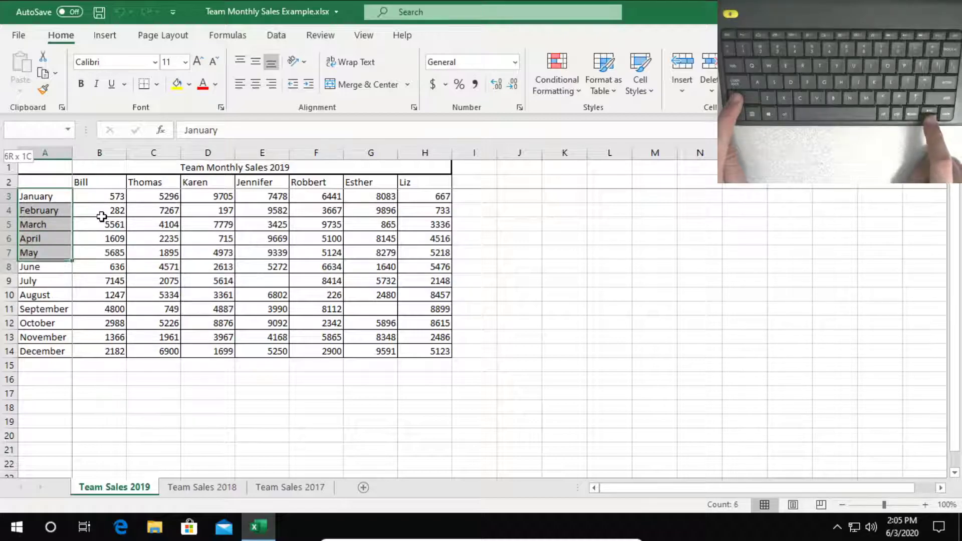
key("shift+Down")
key("shift+Down")
key("shift+Down")
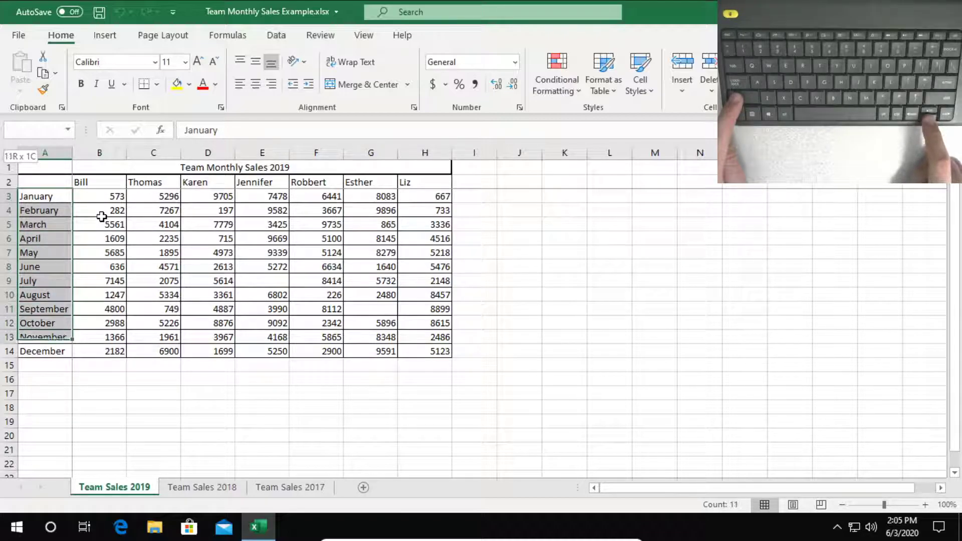
- Shrink the month column selection back up until only January and February are selected
key("shift+Up")
key("shift+Up")
key("shift+Up")
key("shift+Up")
key("shift+Up")
key("shift+Up")
key("shift+Up")
key("shift+Up")
key("shift+Up")
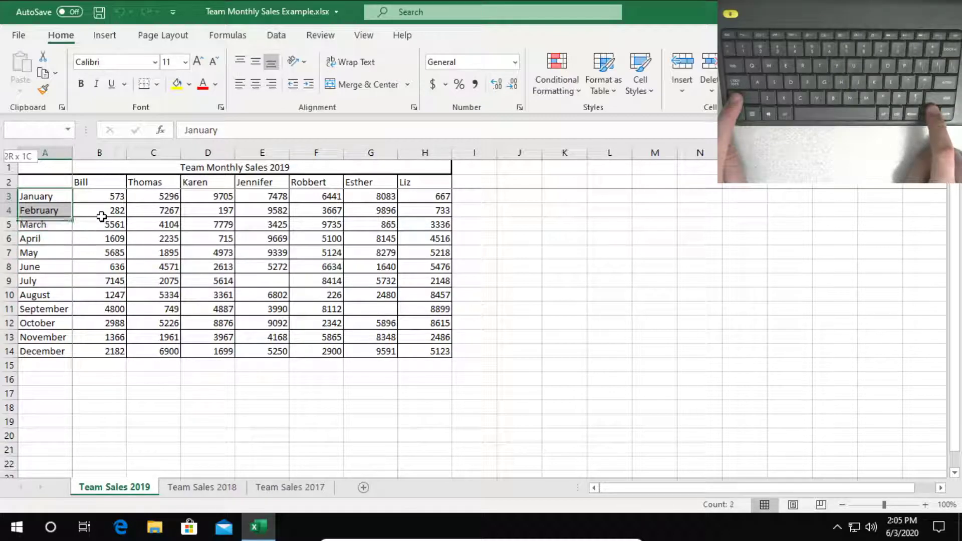
- Extend the selection down to April and across to column F, covering A3:F6
key("shift+Down")
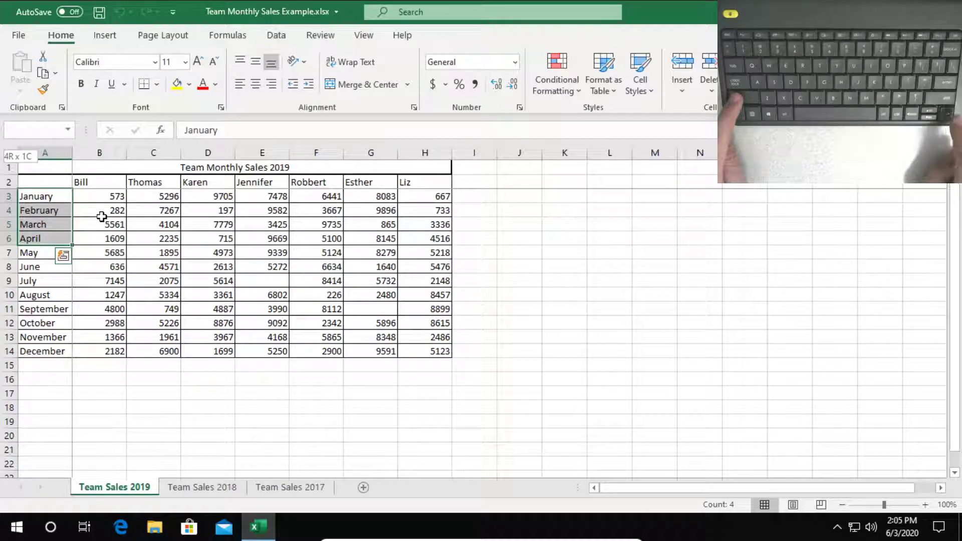
key("shift+Right")
key("shift+Right")
key("shift+Right")
key("shift+Right")
key("shift+Right")
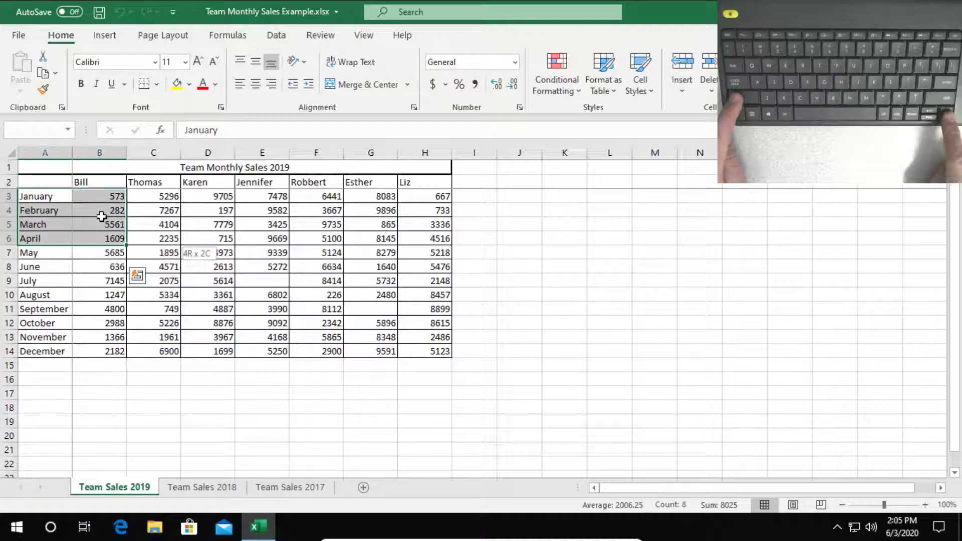
- Extend the selection down to the October row and across to column G, covering A3:G12
key("shift+Down")
key("shift+Down")
key("shift+Down")
key("shift+Down")
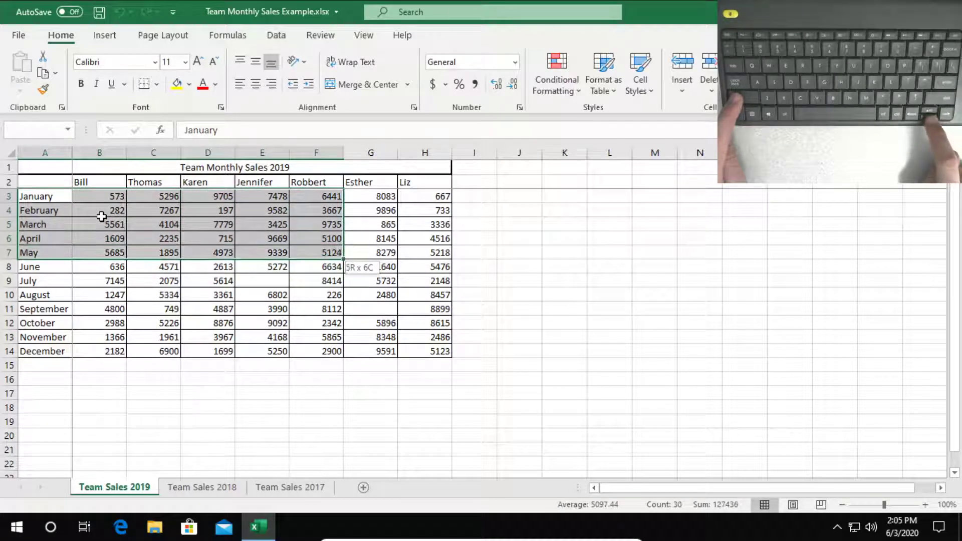
key("shift+Up")
key("shift+Down")
key("shift+Down")
key("shift+Down")
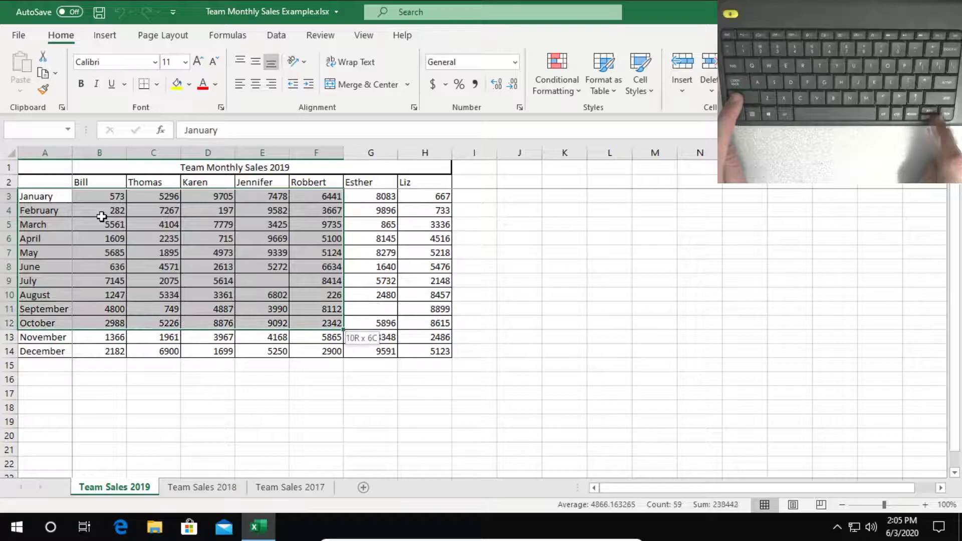
key("shift+Right")
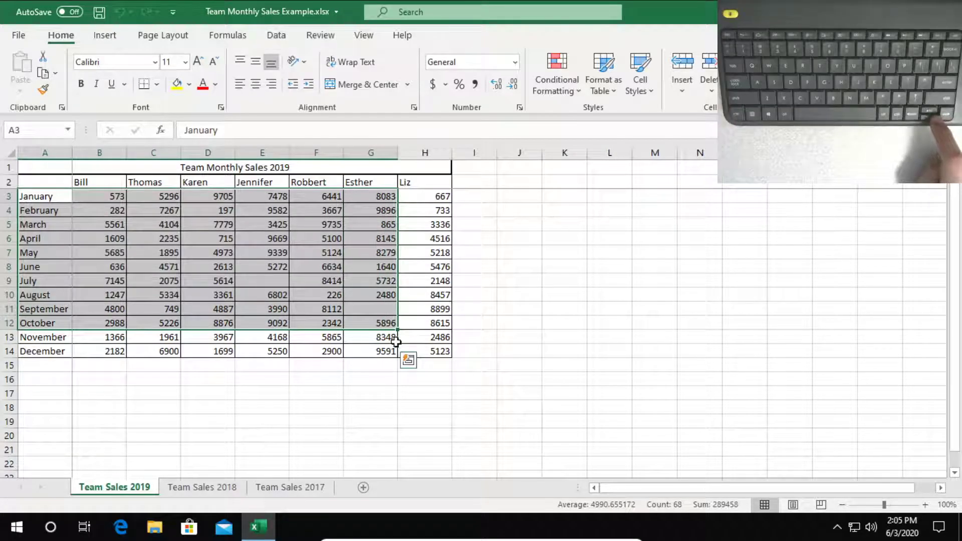
- Start a new selection at H13 and extend it cell by cell up to H6
left_click(412, 334)
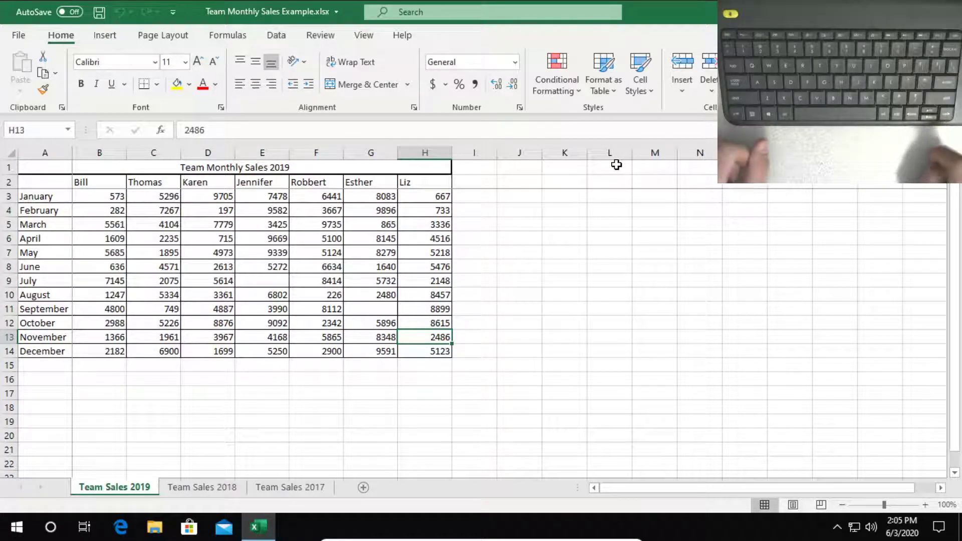
key("shift+Up")
key("shift+Up")
key("shift+Up")
key("shift+Up")
key("shift+Up")
key("shift+Up")
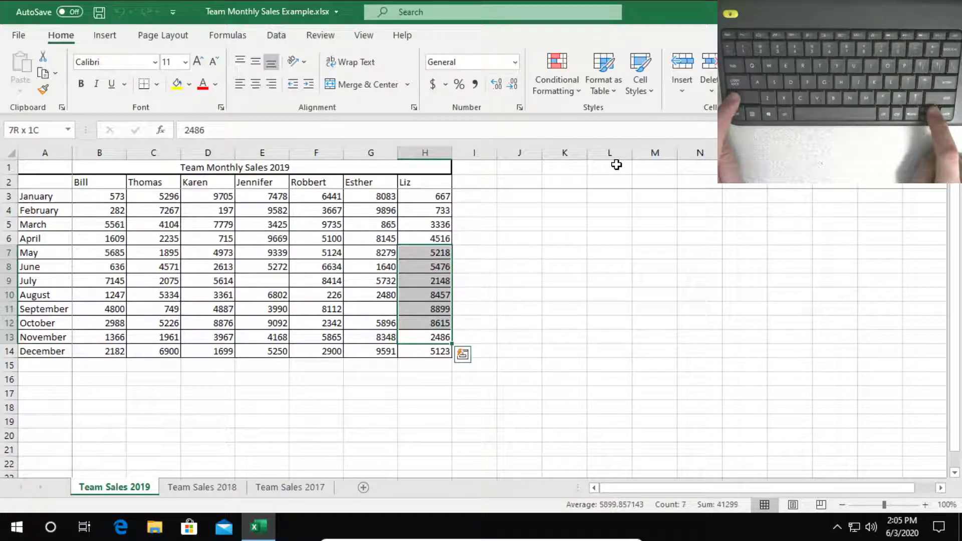
key("shift+Up")
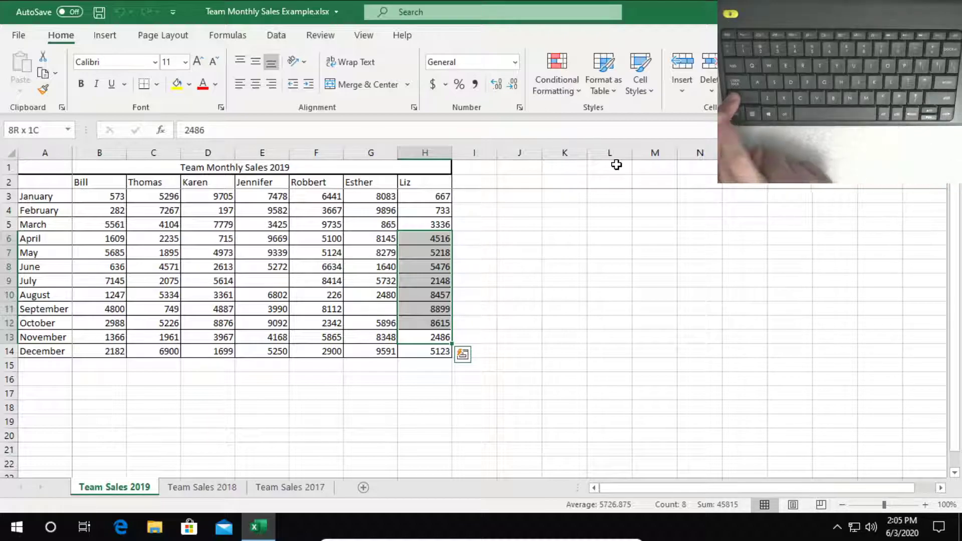
- Widen the column H selection across the neighbouring columns, taking in columns G and F
key("shift+Left")
key("shift+Left")
key("shift+Left")
key("shift+Left")
key("shift+Left")
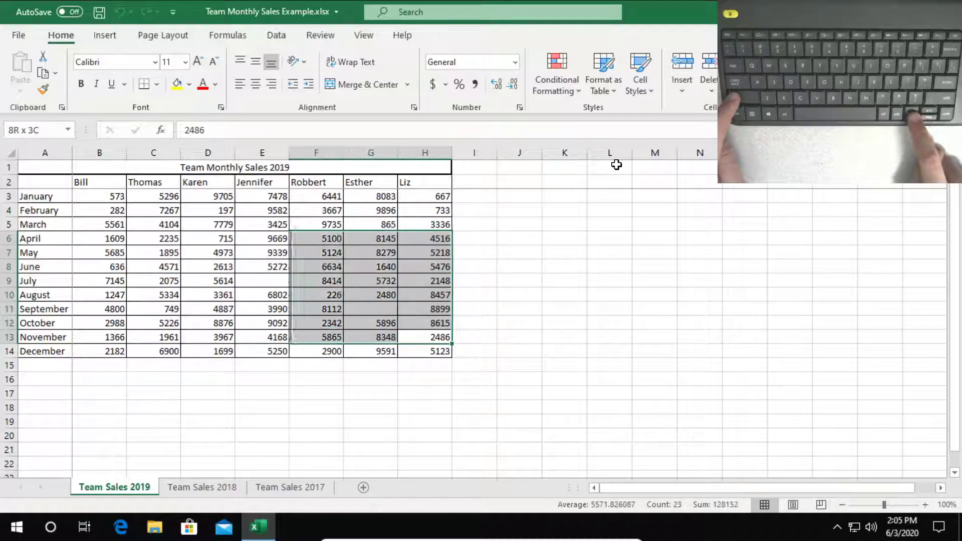
- Drop the selection and move to the first January sales figure, B3
key("Up")
key("Up")
key("Up")
key("Up")
key("Up")
key("Up")
key("Up")
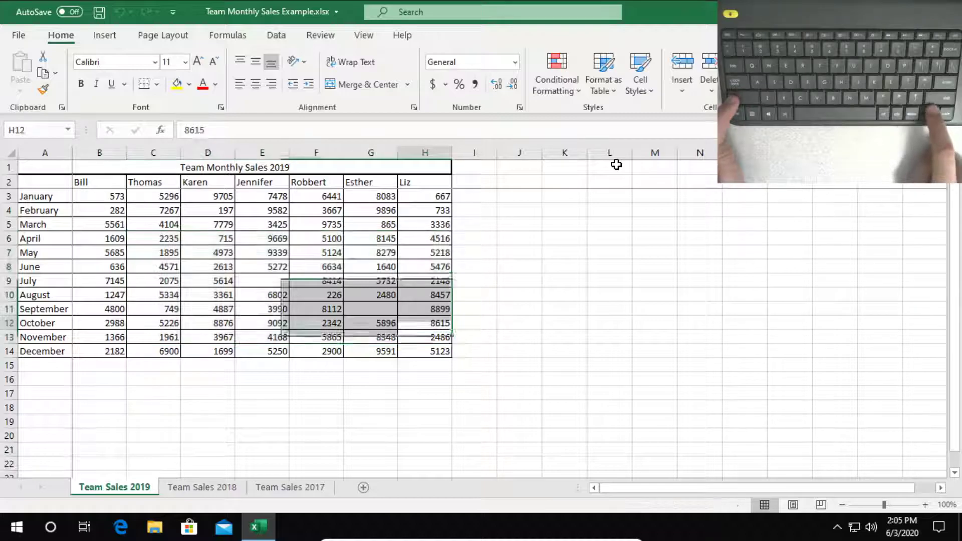
key("Up")
key("Up")
key("Up")
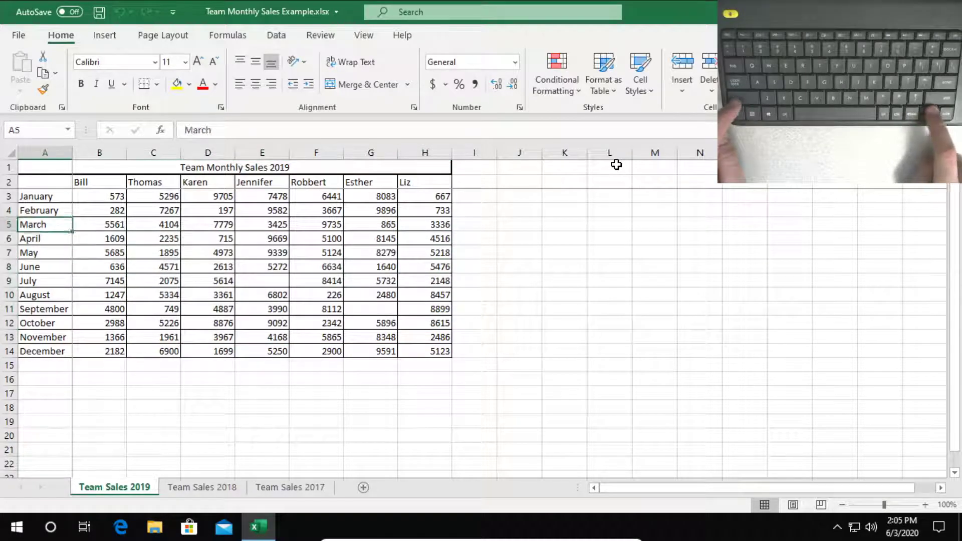
key("Right")
- Extend the selection from B3 across to column E and down to March, covering B3:E5
key("shift+Right")
key("shift+Right")
key("shift+Right")
key("shift+Down")
key("shift+Down")
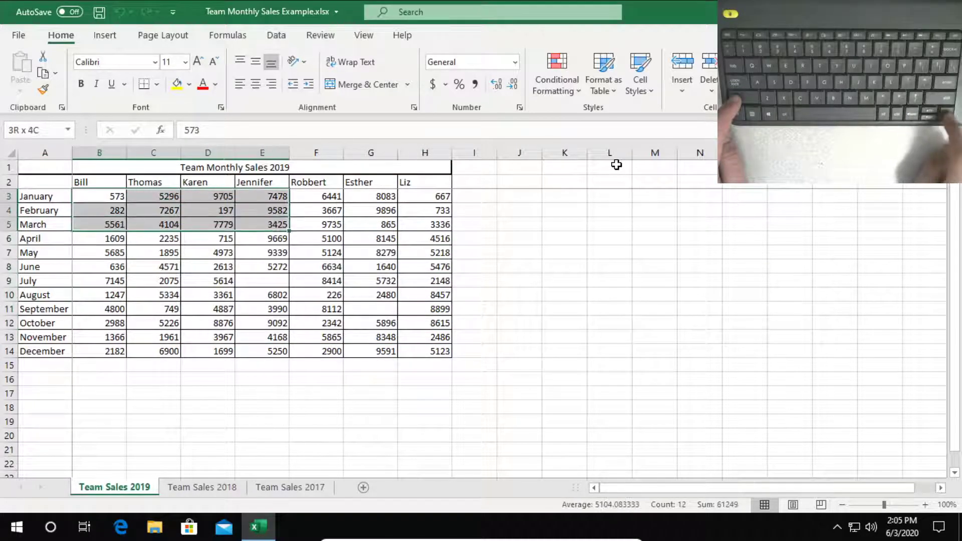
- Extend the selection step by step across to column H and down to December, covering B3:H14
key("shift+Right")
key("shift+Down")
key("shift+Right")
key("shift+Down")
key("shift+Right")
key("shift+Down")
key("shift+Down")
key("shift+Down")
key("shift+Down")
key("shift+Down")
key("shift+Down")
key("shift+Down")
key("shift+Down")
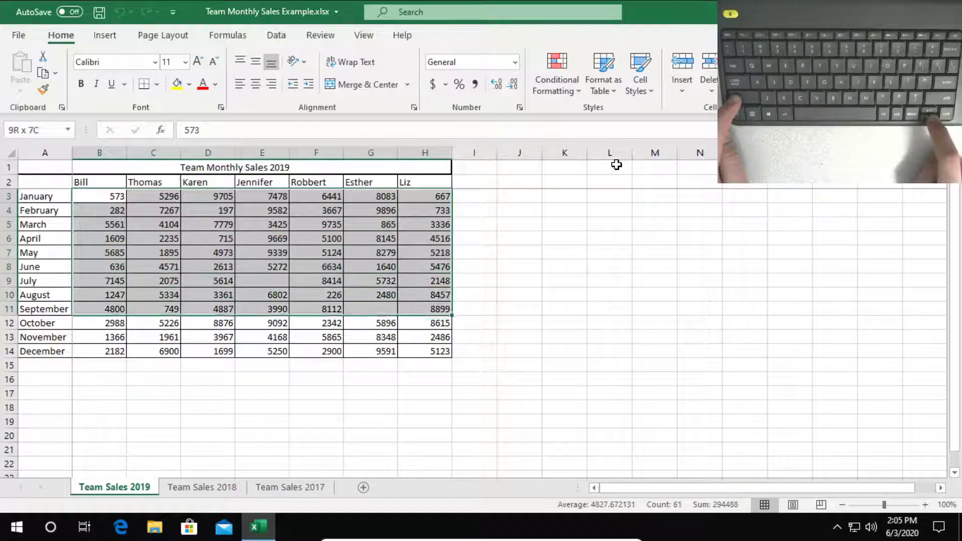
key("shift+Up")
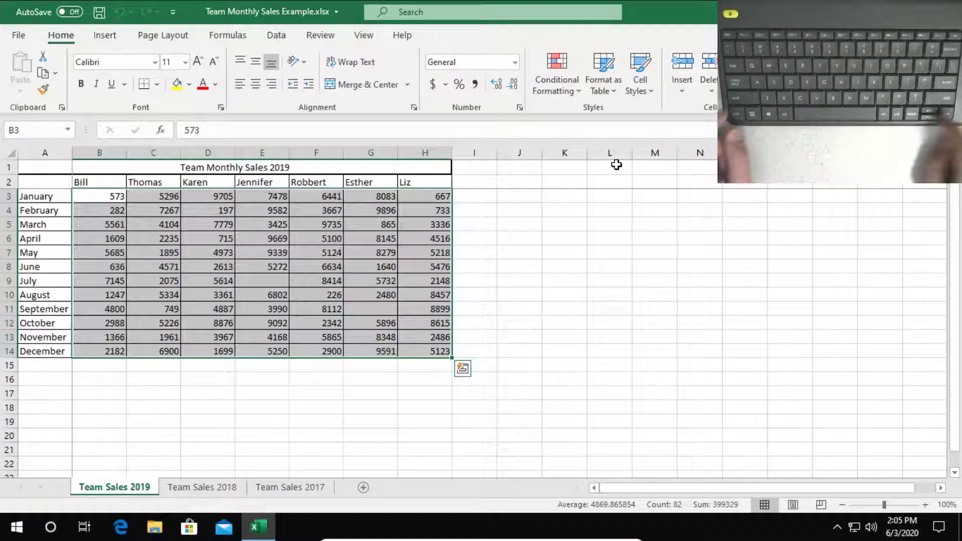
- Return to B3 and select B3:H14 by extending straight to the last filled column and row
key("Left")
key("Right")
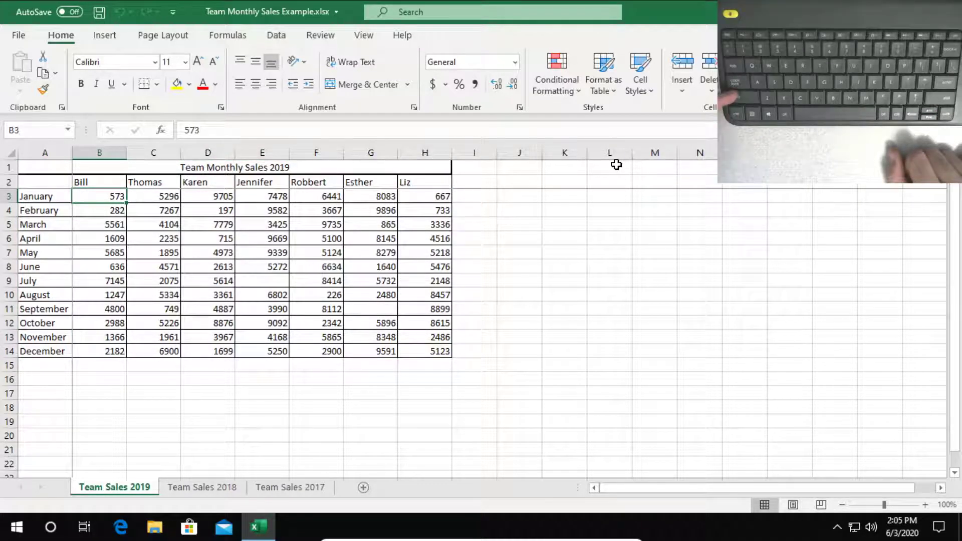
key("ctrl+shift+Right")
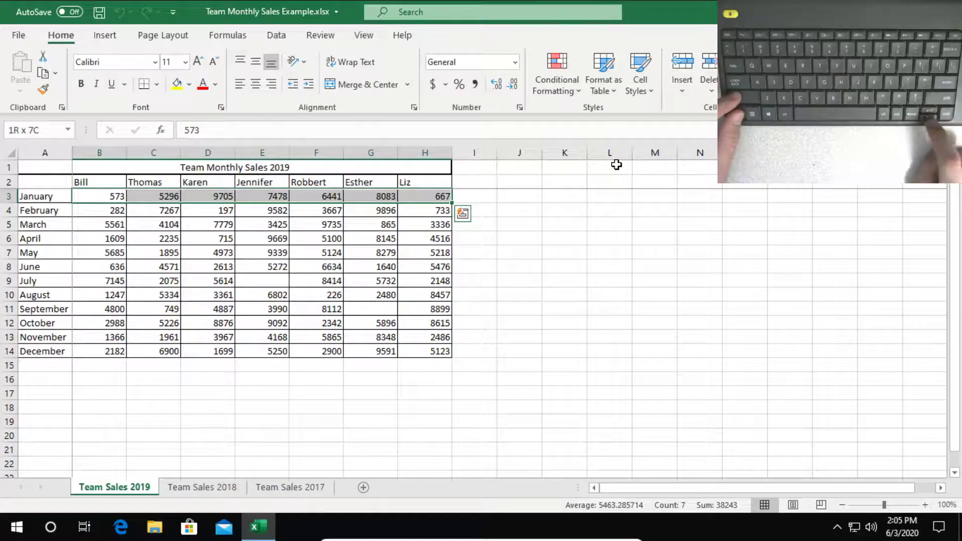
key("ctrl+shift+Down")
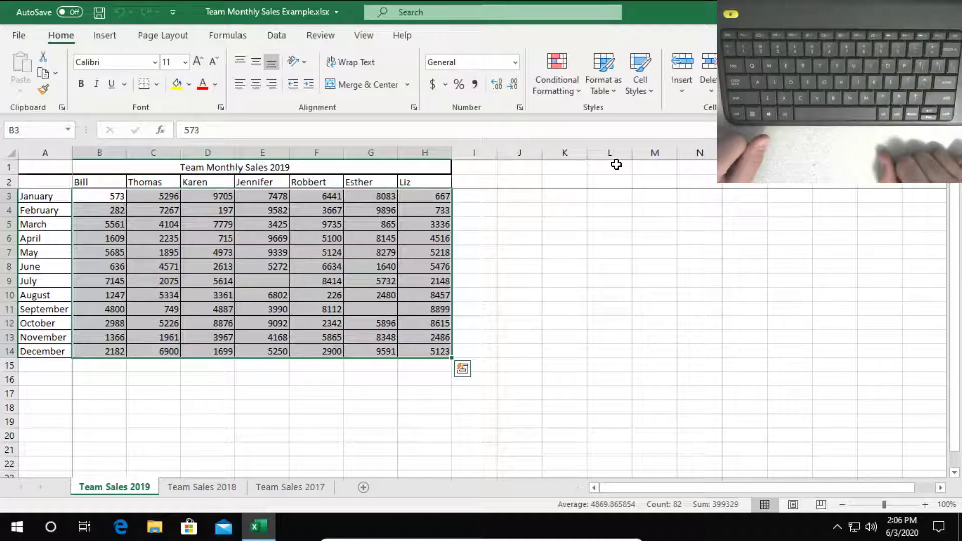
- Clear the selection, reselect the sales figures B3:H14 starting from B3, and copy them
key("Left")
key("Right")
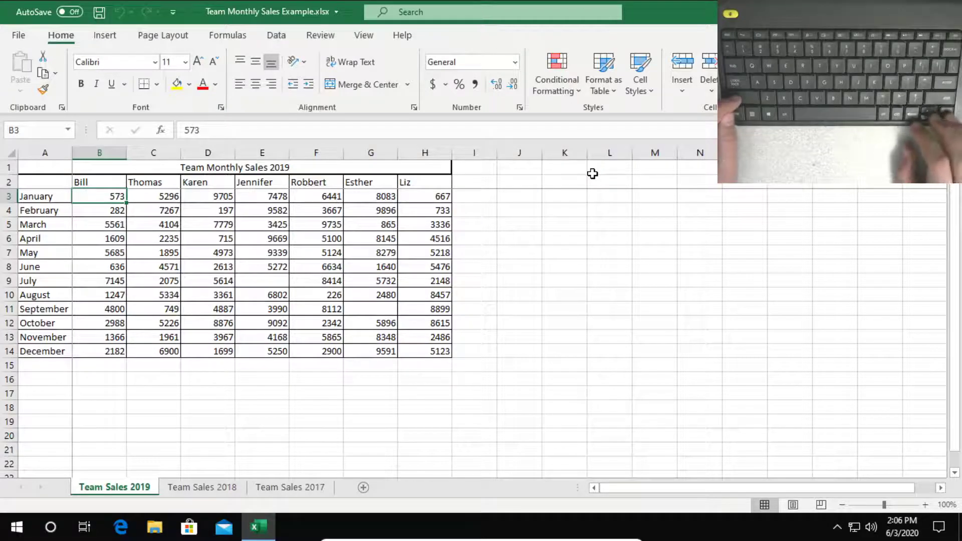
key("shift+Right")
key("shift+Right")
key("shift+Right")
key("shift+Right")
key("shift+Right")
key("shift+Right")
key("ctrl+shift+Down")
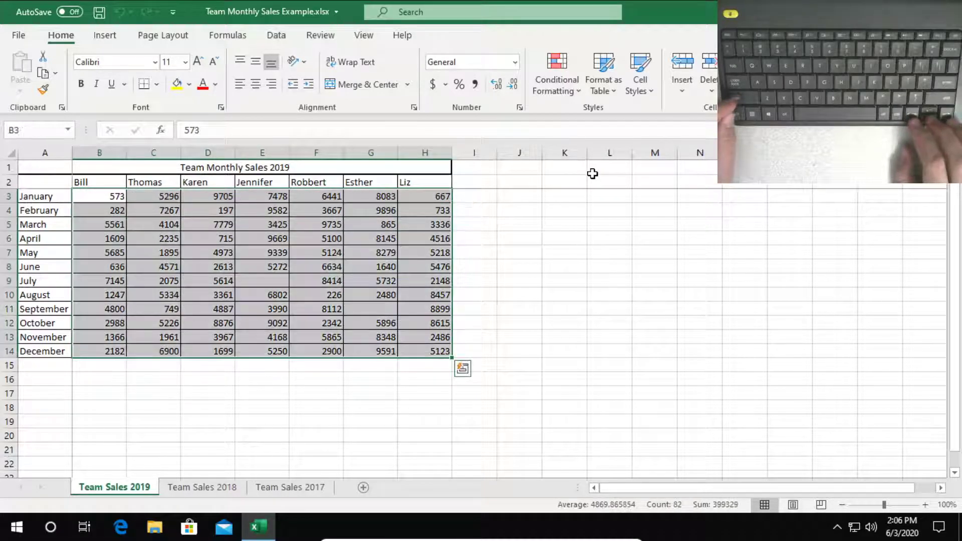
key("ctrl+c")
- Paste the copied sales figures directly below the December row, starting at B15
key("Down")
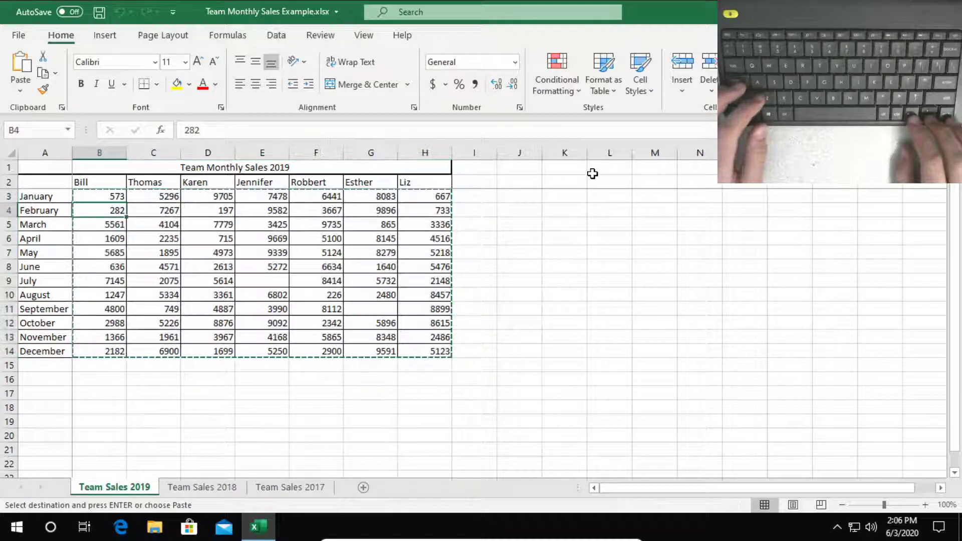
key("ctrl+Down")
key("Down")
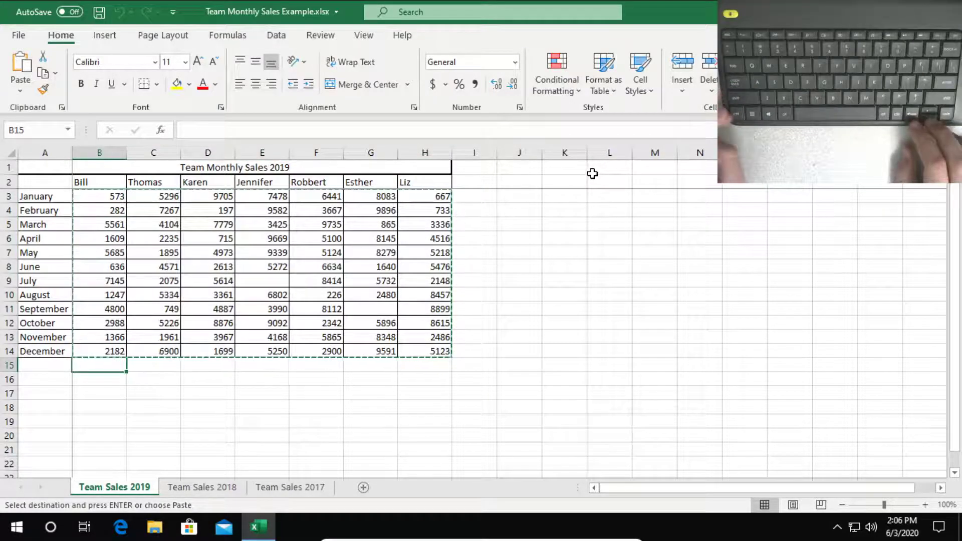
key("ctrl+v")
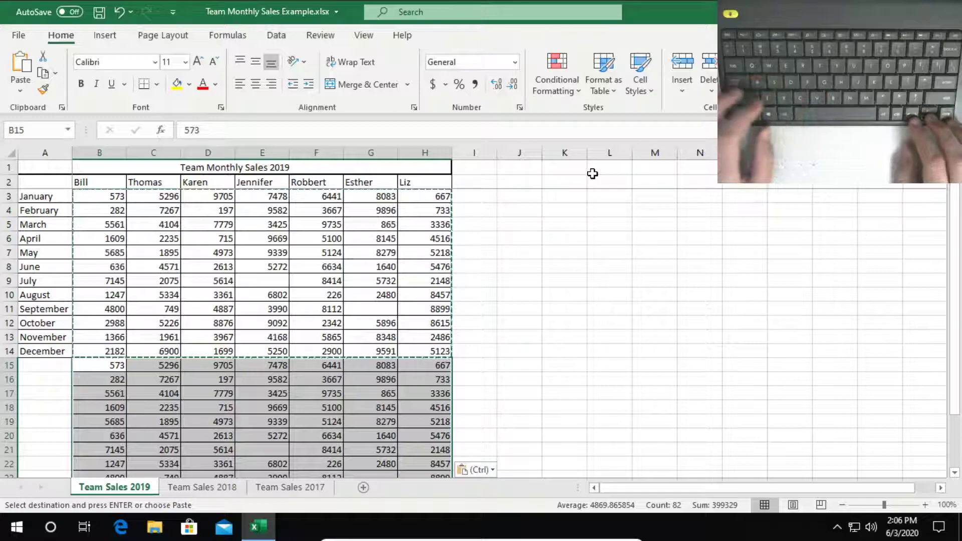
- Paste the sales figures again below the pasted block, starting at B27
key("Down")
key("ctrl+Down")
key("Down")
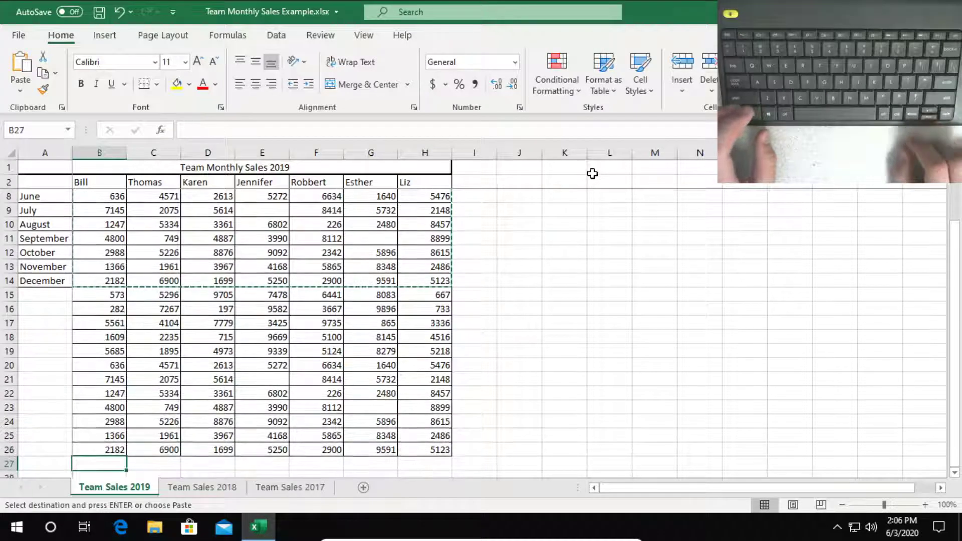
key("ctrl+v")
- Return to the top of the sheet and copy the month names in A3:A14
key("Up")
key("Up")
key("ctrl+Up")
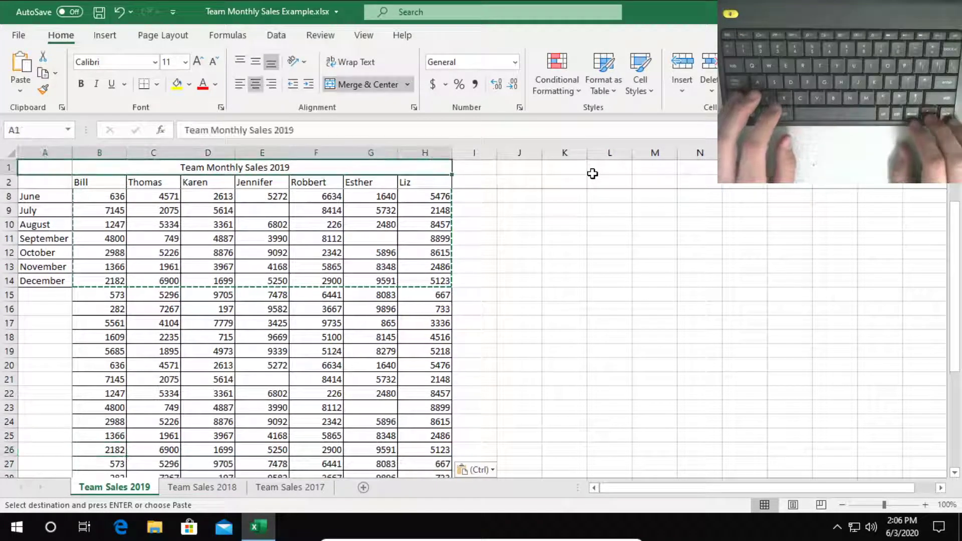
key("Down")
key("Down")
key("Down")
key("Up")
key("ctrl+shift+Down")
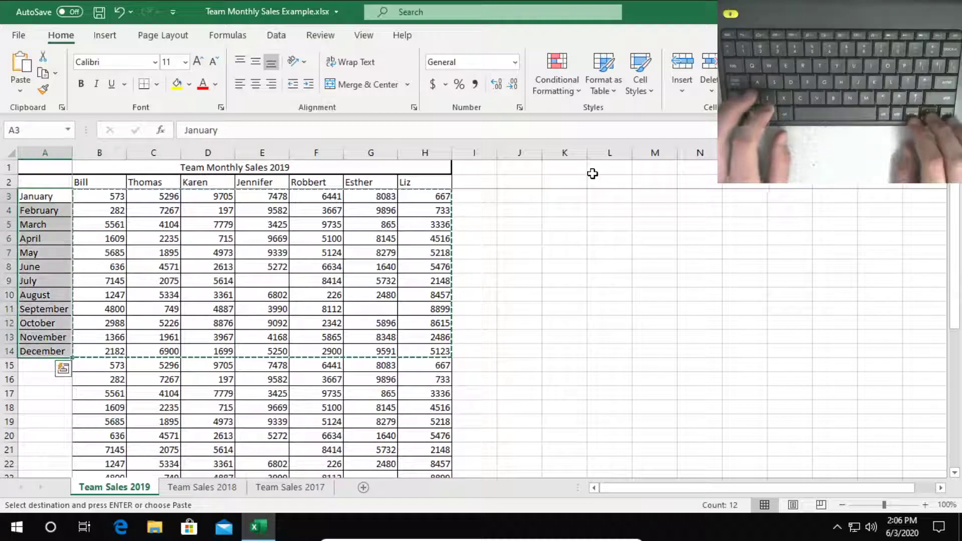
key("ctrl+c")
- Paste the copied month names below December, starting at A15
key("ctrl+Down")
key("Down")
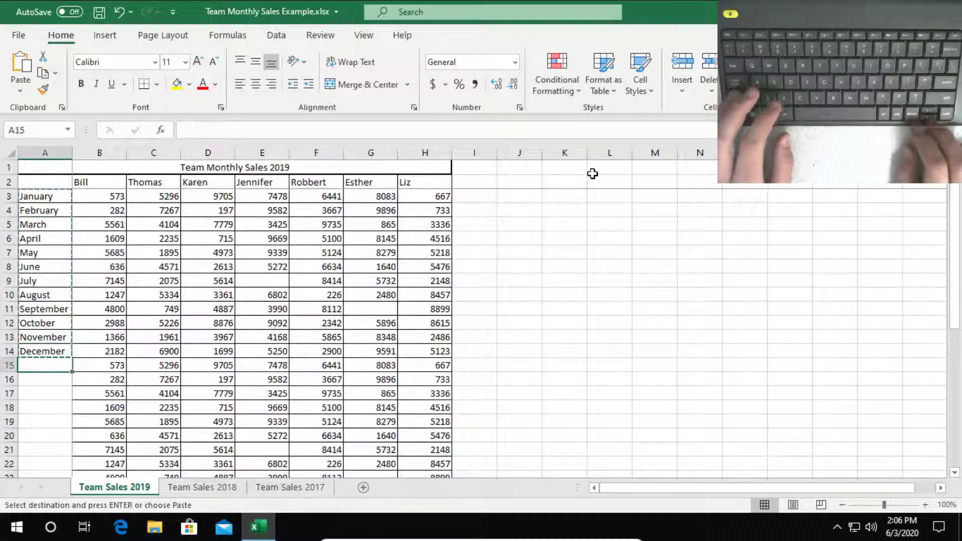
key("ctrl+v")
- Paste the month names again starting at A27, and jump back up to January in A3
key("Down")
key("ctrl+Down")
key("Down")
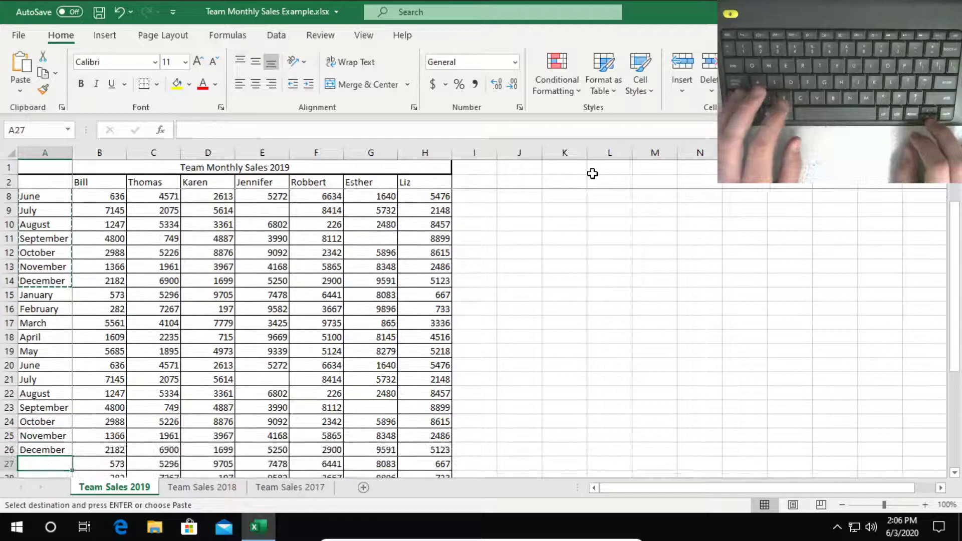
key("ctrl+v")
key("ctrl+Up")
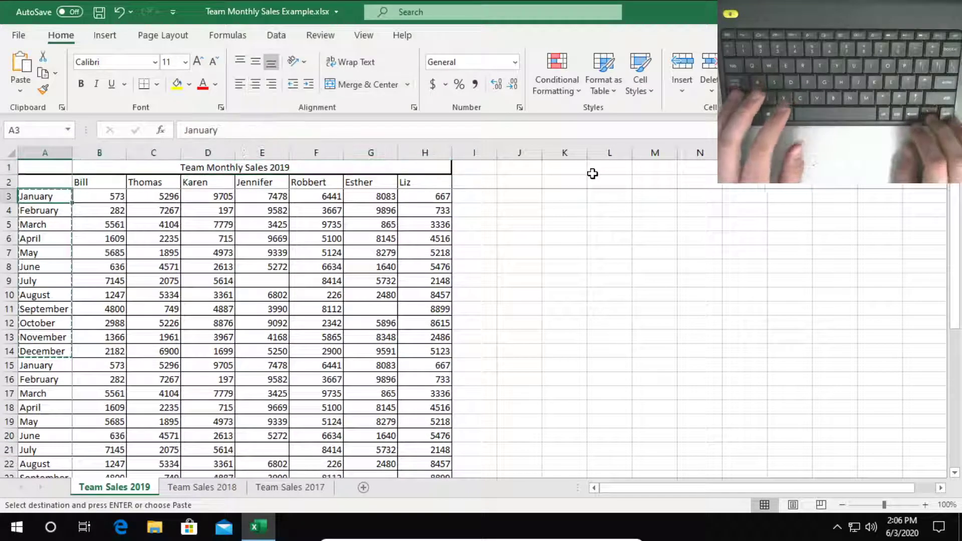
- Look over the extended table to check how the frozen headings behave, finishing at cell B3
scroll(417, 274, "down", 2)
scroll(417, 274, "down", 5)
scroll(416, 273, "up", 7)
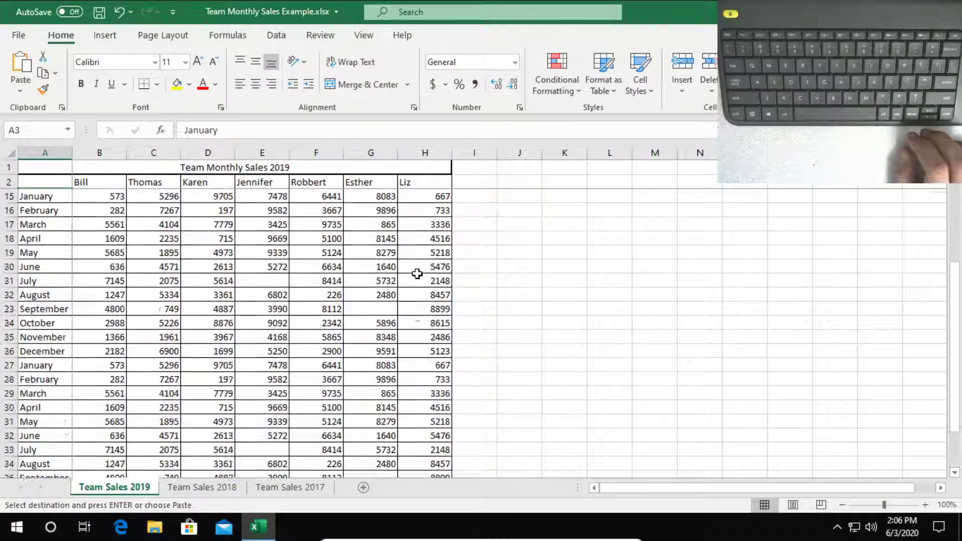
left_click(113, 201)
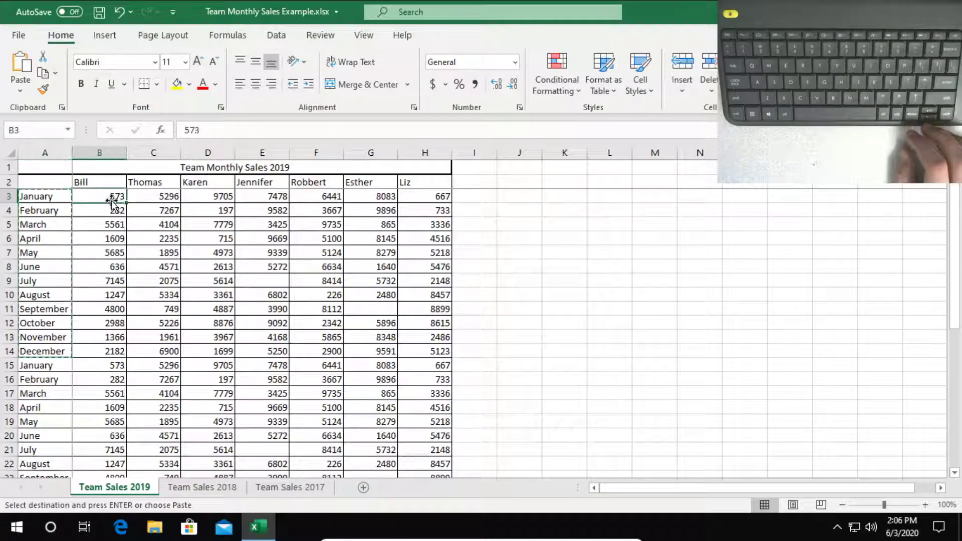
- Cancel the pending copy of the month names, select B3 and unfreeze the panes
left_click(365, 36)
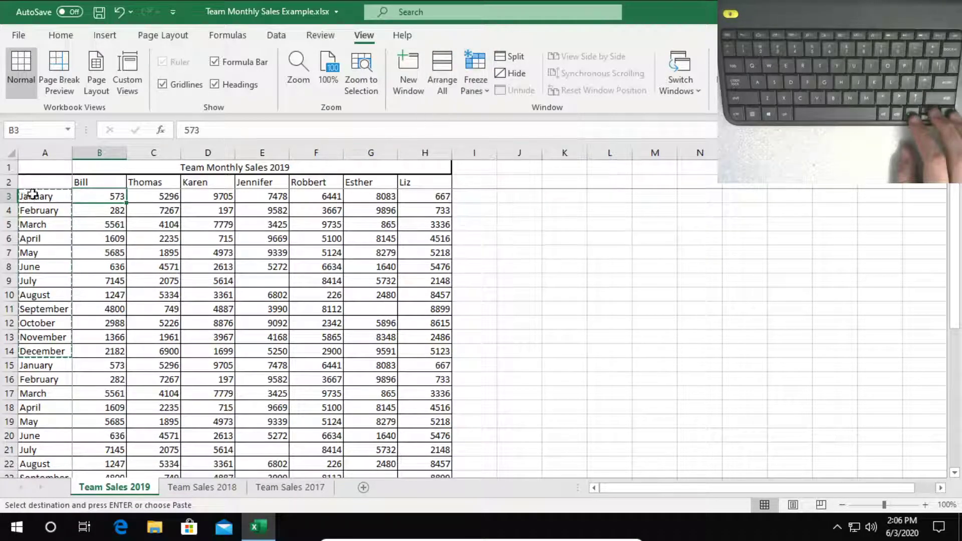
key("Escape")
key("Down")
key("Down")
left_click(101, 196)
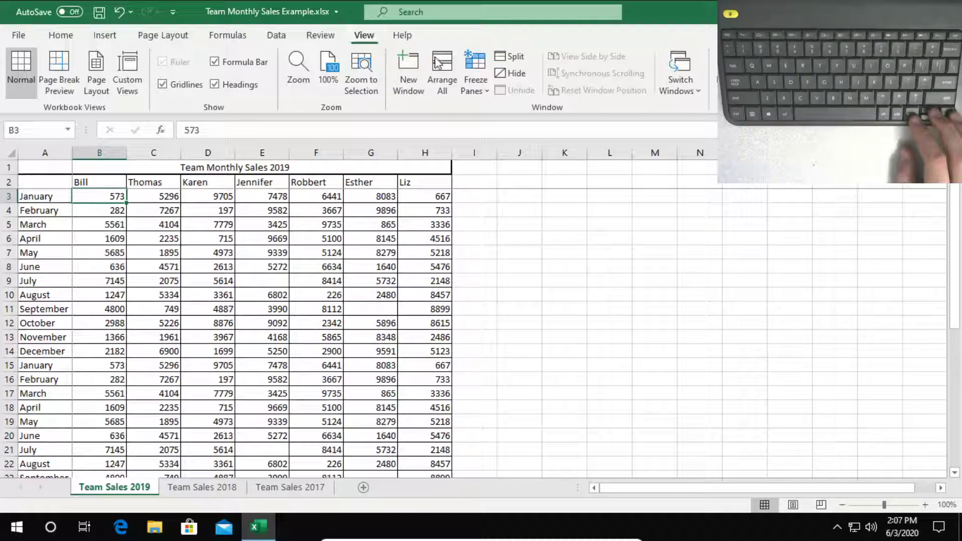
left_click(480, 68)
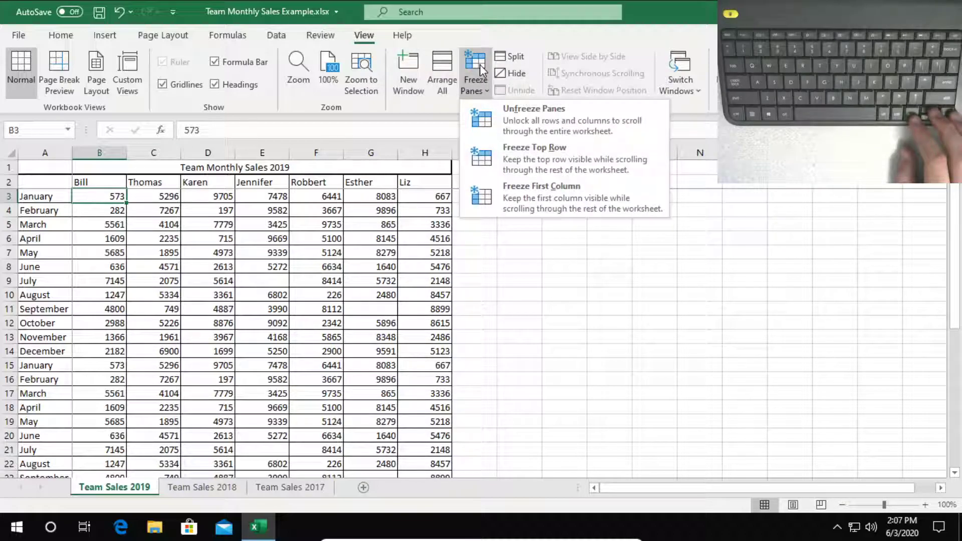
left_click(527, 114)
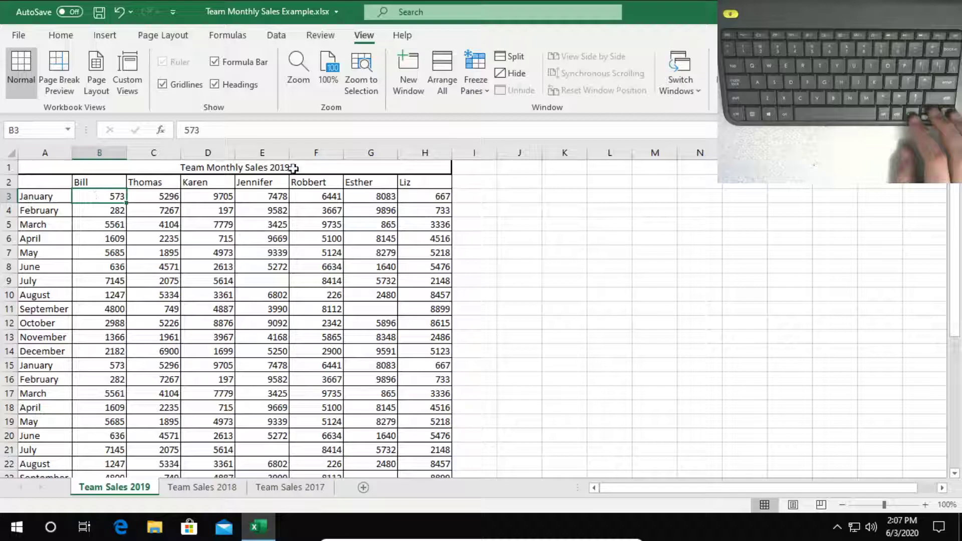
- Freeze the panes at B3 to lock rows 1 and 2 together with column A
left_click(475, 72)
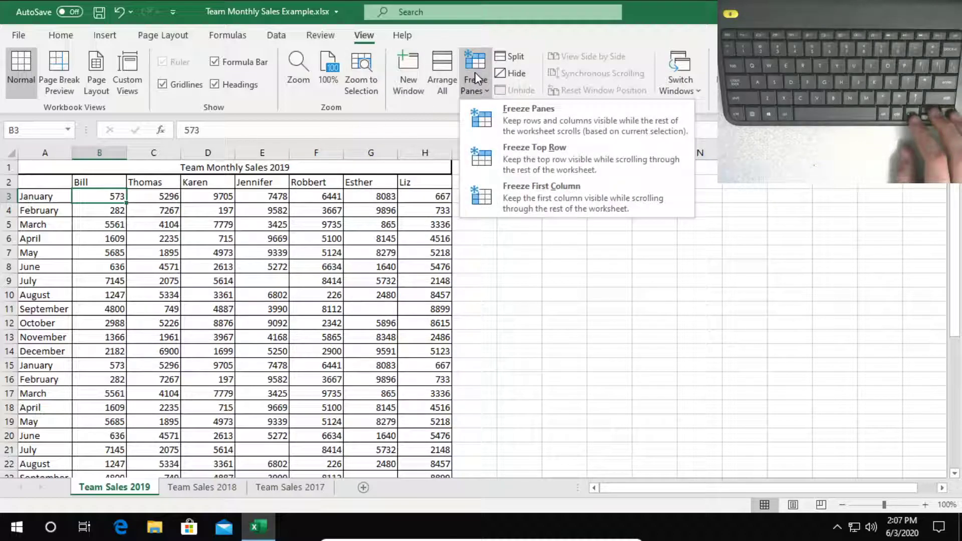
left_click(530, 116)
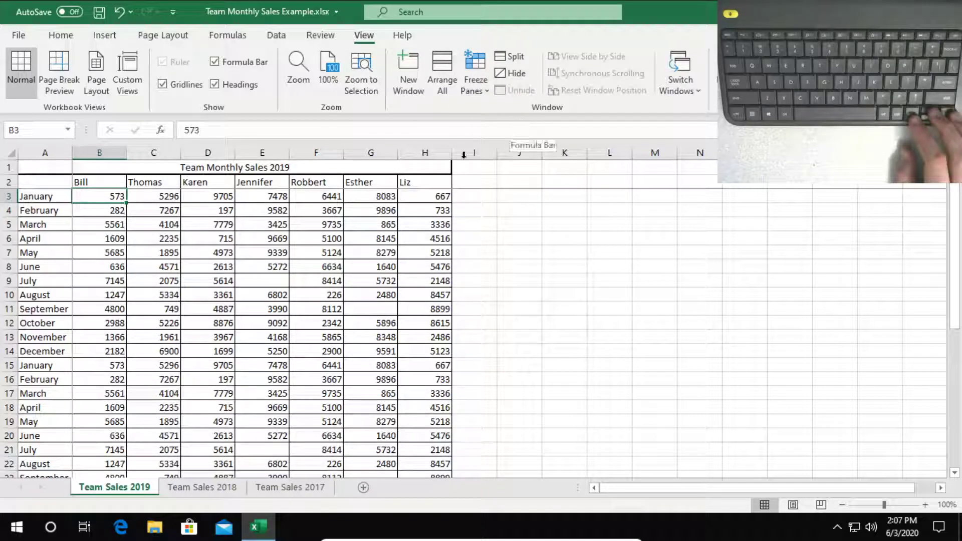
- Move down column B from B5 to row 39 to check that the heading rows stay in view
left_click(112, 225)
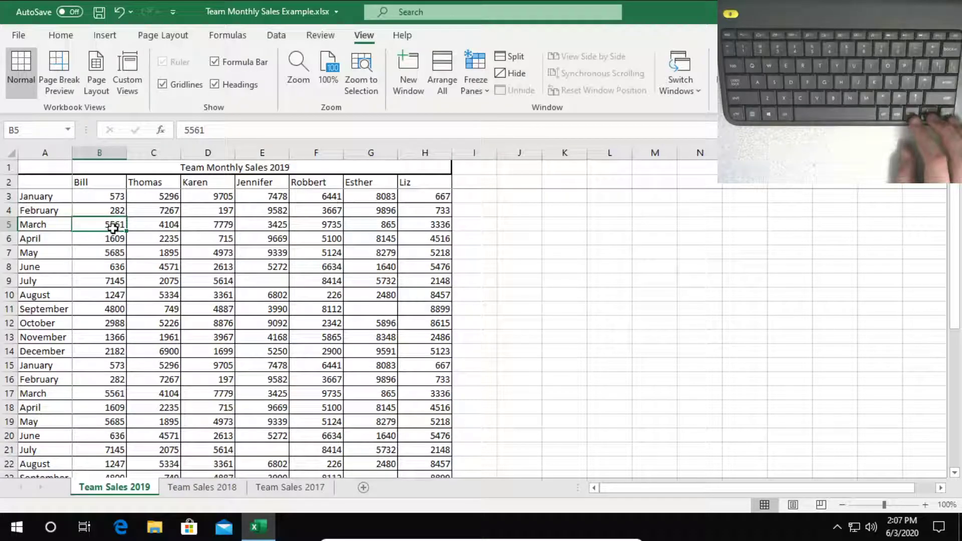
key("Down")
key("Down")
key("Down")
key("Down")
key("Down")
key("Down")
key("Down")
key("Down")
key("Down")
key("Down")
key("Down")
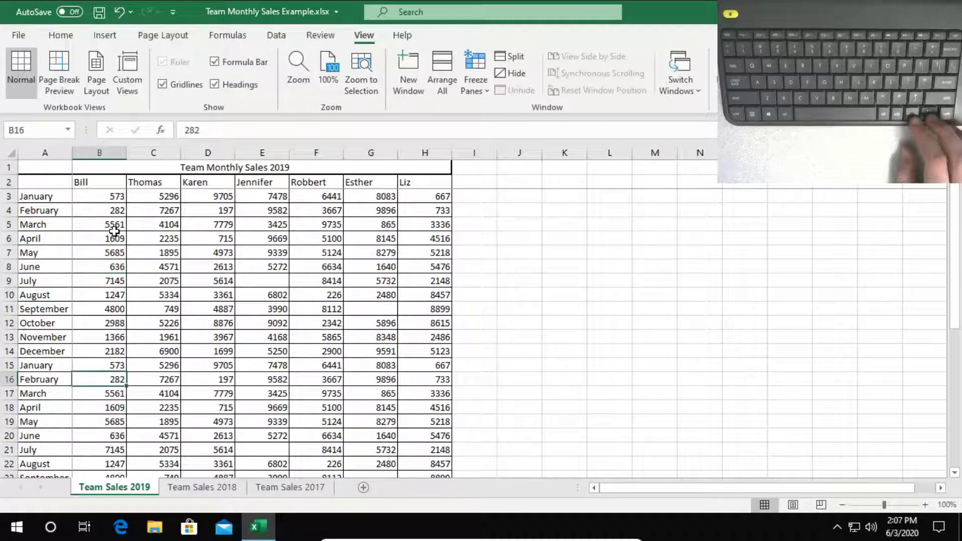
key("Down")
key("Down")
key("Down")
key("Down")
key("Down")
key("Down")
key("Down")
key("Down")
key("Down")
key("Down")
key("Down")
key("Down")
key("Down")
key("Down")
key("Down")
key("Down")
key("Down")
key("Down")
key("Down")
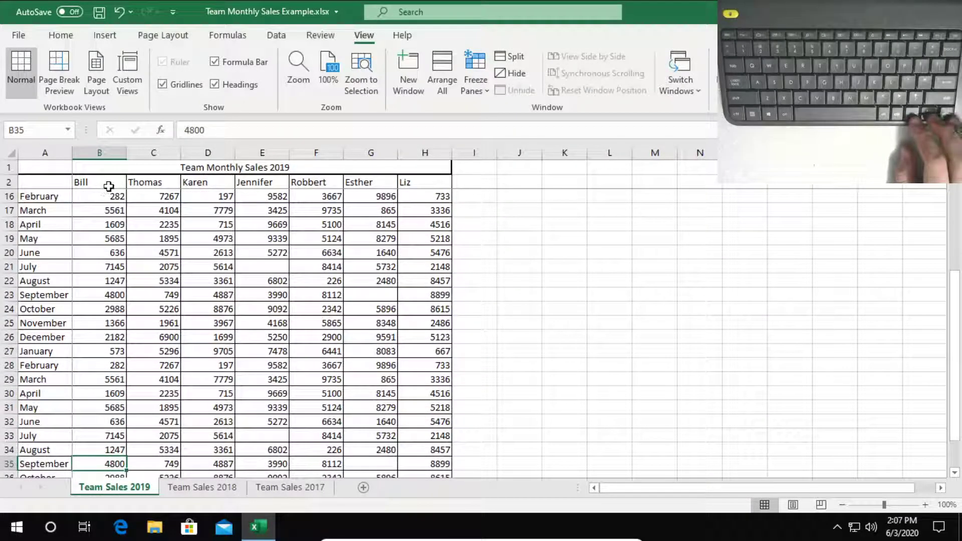
key("Down")
key("Down")
key("Down")
key("Down")
- Move along row 39 to column W to check that the month names stay in view
key("Right")
key("Right")
key("Right")
key("Right")
key("Right")
key("Right")
key("Right")
key("Right")
key("Right")
key("Right")
key("Right")
key("Right")
key("Right")
key("Right")
key("Right")
key("Right")
key("Right")
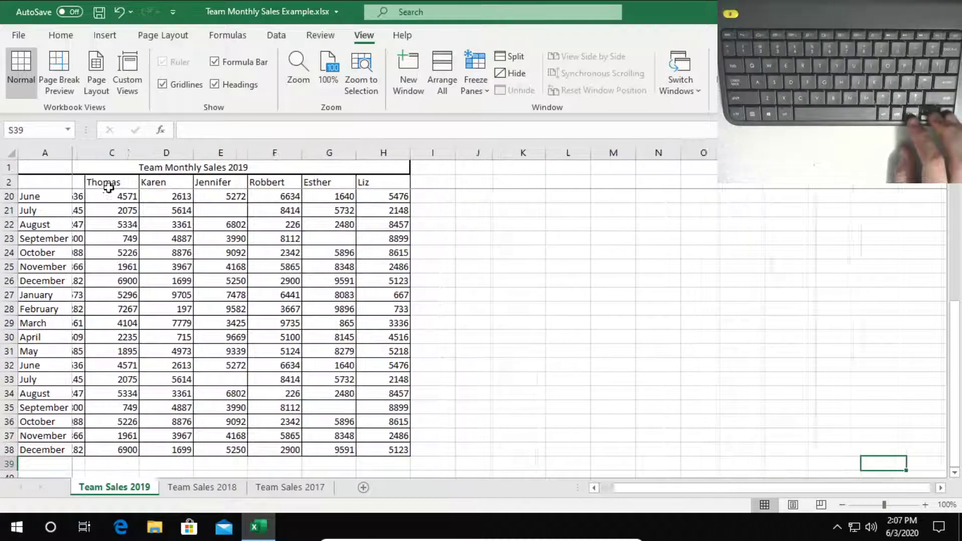
key("Right")
key("Right")
key("Right")
key("Right")
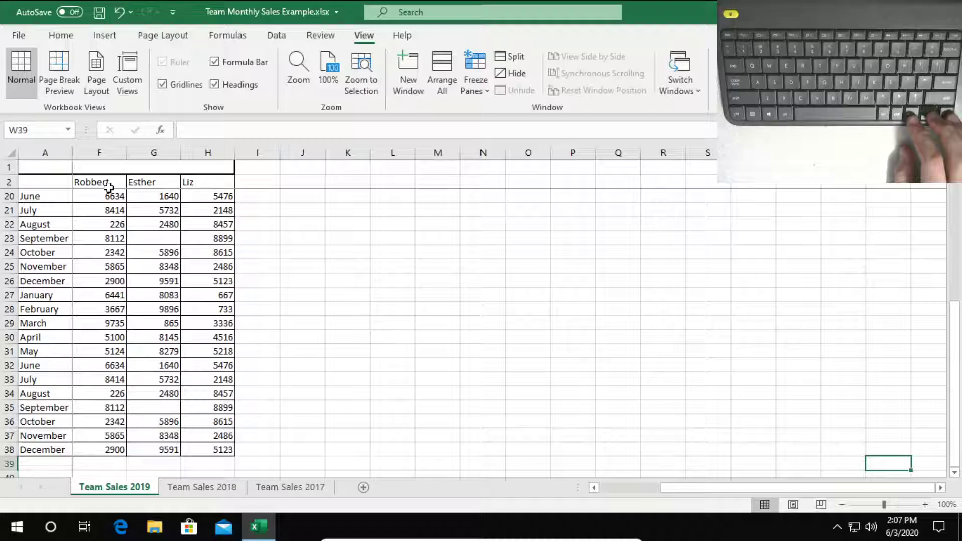
- Move back along row 39 from column W to A39
key("Left")
key("Left")
key("Left")
key("Left")
key("Left")
key("Left")
key("Left")
key("Left")
key("Left")
key("Left")
key("Left")
key("Left")
key("Left")
key("Left")
key("Left")
key("Left")
key("Left")
key("Left")
key("Left")
key("Left")
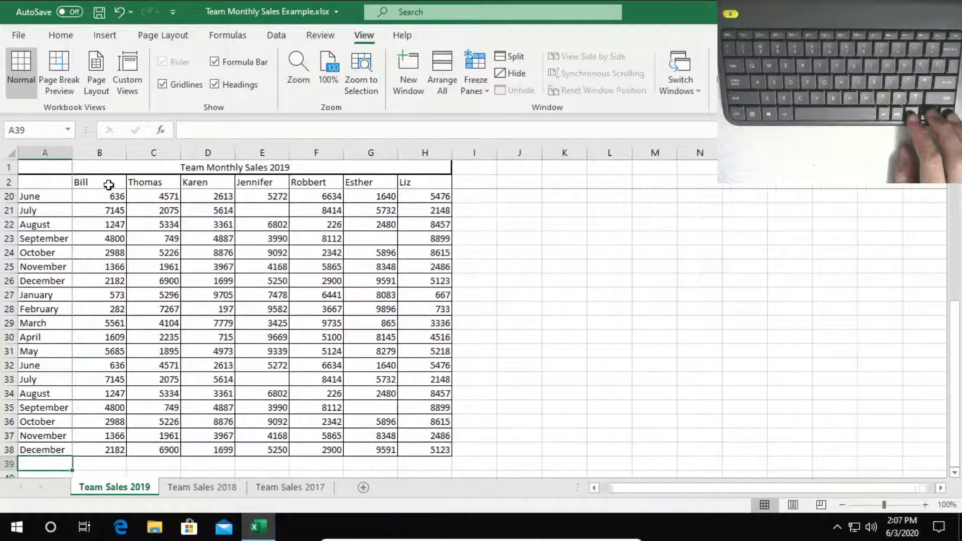
- Move up through the month rows to the headings above the data, checking the frozen rows on the way
key("Up")
key("Up")
key("Up")
key("Up")
key("Up")
key("Up")
key("Up")
key("Up")
key("Up")
key("Up")
key("Up")
key("Up")
key("Up")
key("Up")
key("Up")
key("Up")
key("Up")
key("Up")
key("Up")
key("Up")
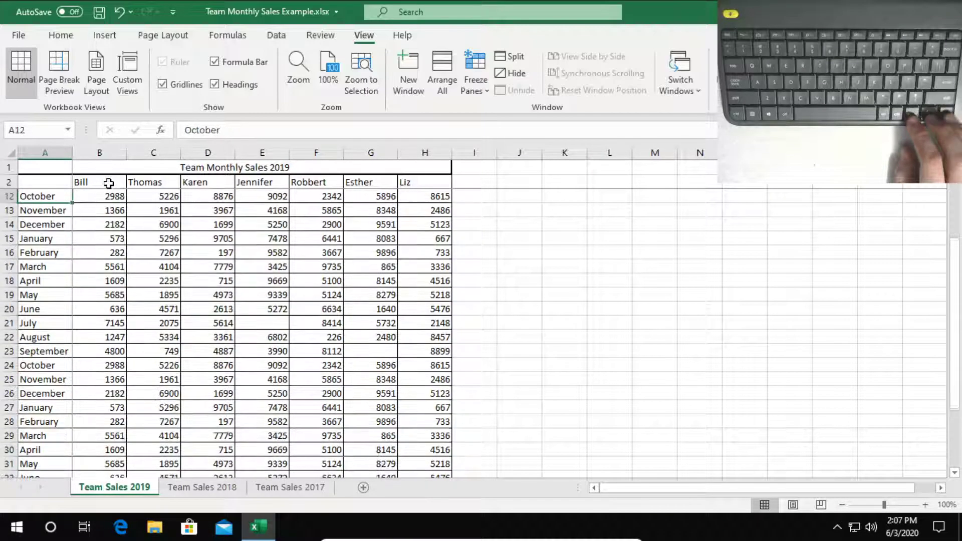
key("Down")
key("Right")
key("Up")
key("Up")
key("Up")
key("Up")
key("Up")
key("Up")
key("Up")
key("Up")
key("Up")
key("Up")
key("Up")
key("Up")
- Return to B3 and unfreeze the panes
key("Down")
key("Down")
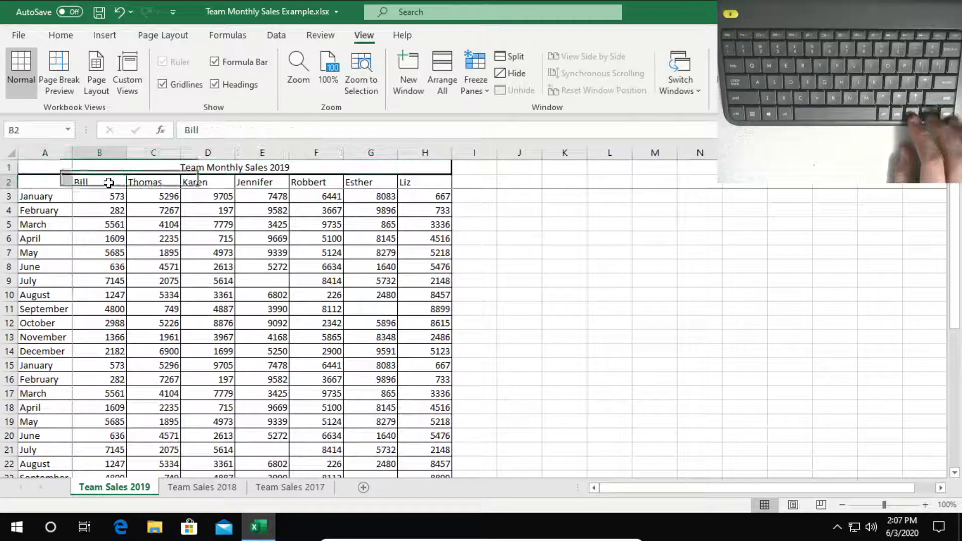
left_click(475, 71)
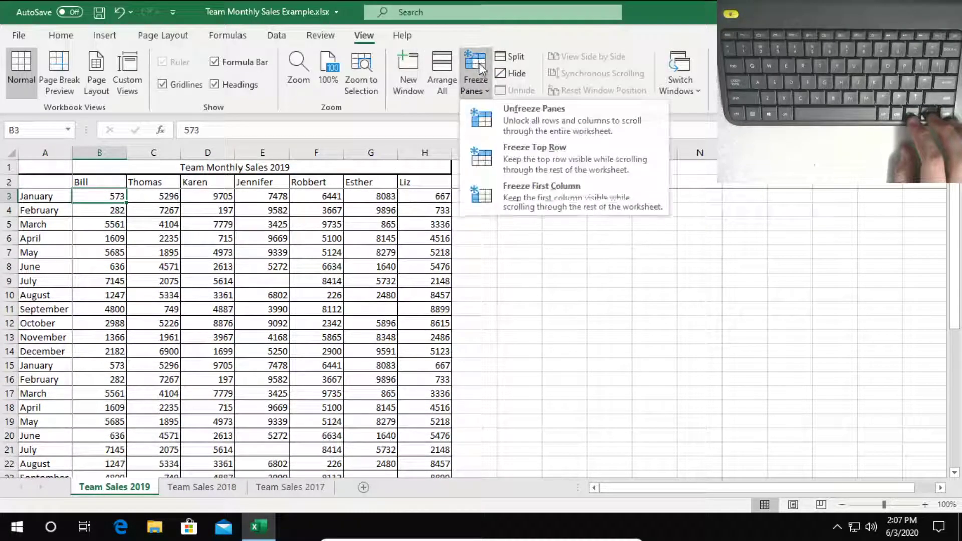
left_click(531, 114)
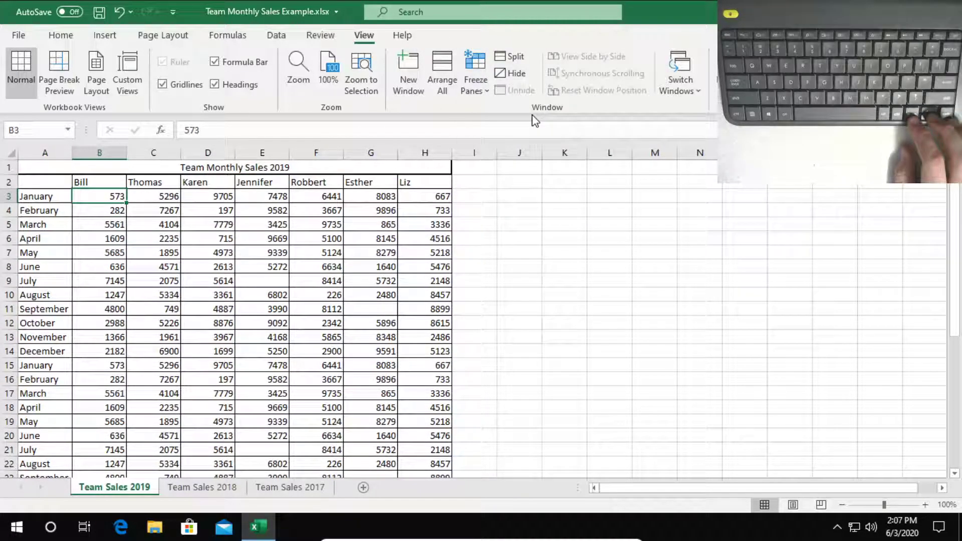
left_click(225, 257)
key("Down")
key("Down")
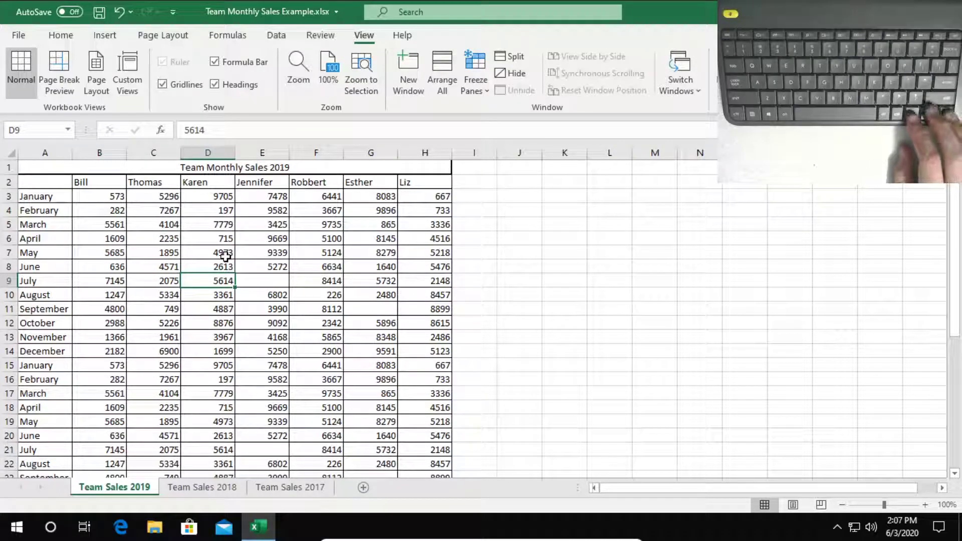
key("Right")
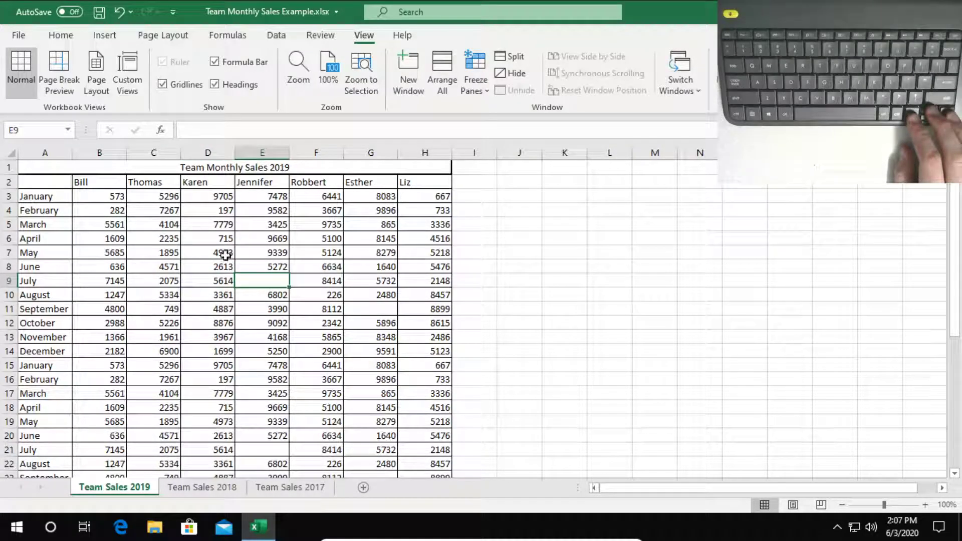
key("Up")
key("Right")
key("Up")
key("Up")
key("Left")
key("Right")
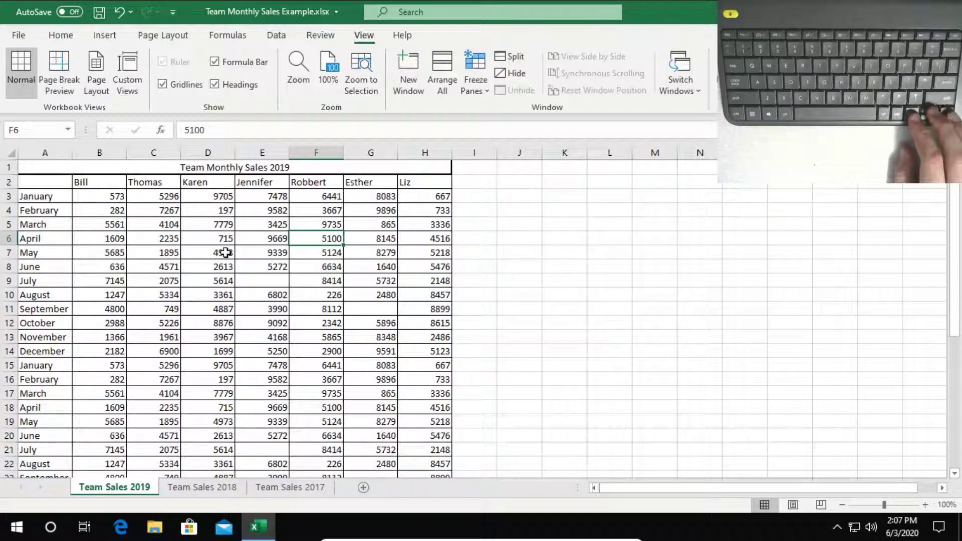
- Freeze the panes at F3 to lock rows 1 and 2 together with columns A to E
left_click(320, 196)
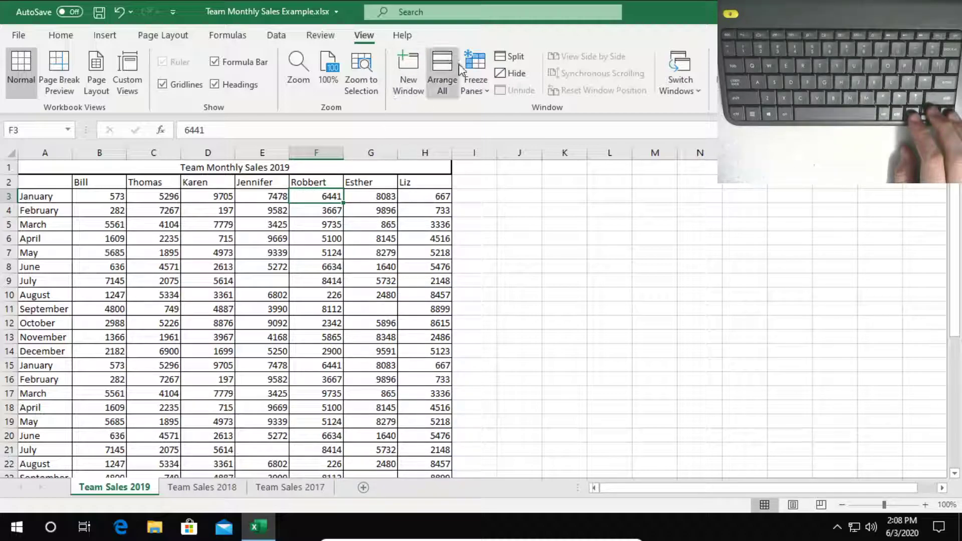
left_click(469, 69)
left_click(512, 113)
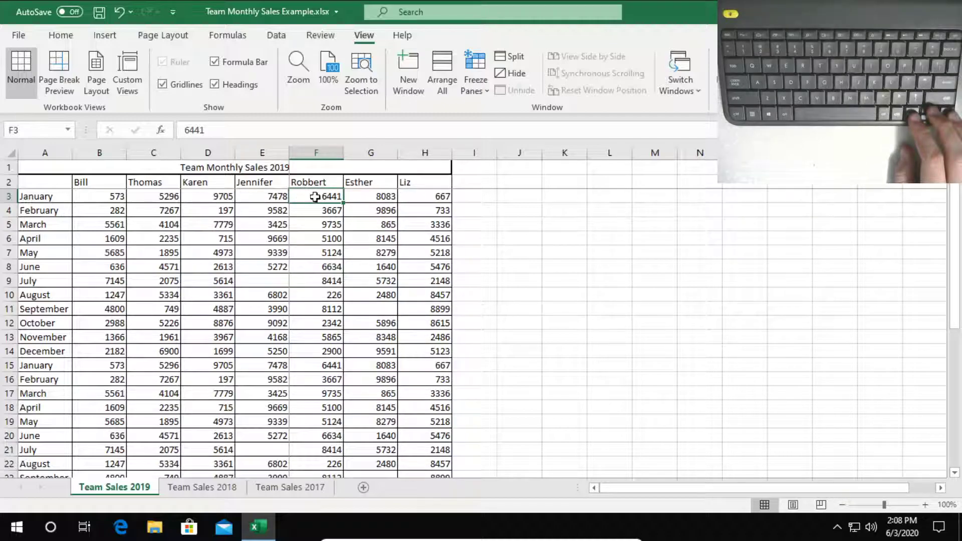
- Move right along row 3 from F3 past the sales data to check the frozen columns A to E
key("Right")
key("Right")
key("Right")
key("Right")
key("Right")
key("Right")
key("Right")
key("Right")
key("Right")
key("Right")
key("Right")
key("Right")
key("Right")
key("Right")
key("Right")
key("Right")
key("Right")
- Move back along row 3 into the frozen columns, then return to F3
key("Left")
key("Left")
key("Left")
key("Left")
key("Left")
key("Left")
key("Left")
key("Left")
key("Left")
key("Left")
key("Left")
key("Left")
key("Left")
key("Left")
key("Left")
key("Left")
key("Left")
key("Left")
key("Left")
key("Left")
key("Right")
key("Right")
key("Right")
key("Right")
key("Right")
key("Right")
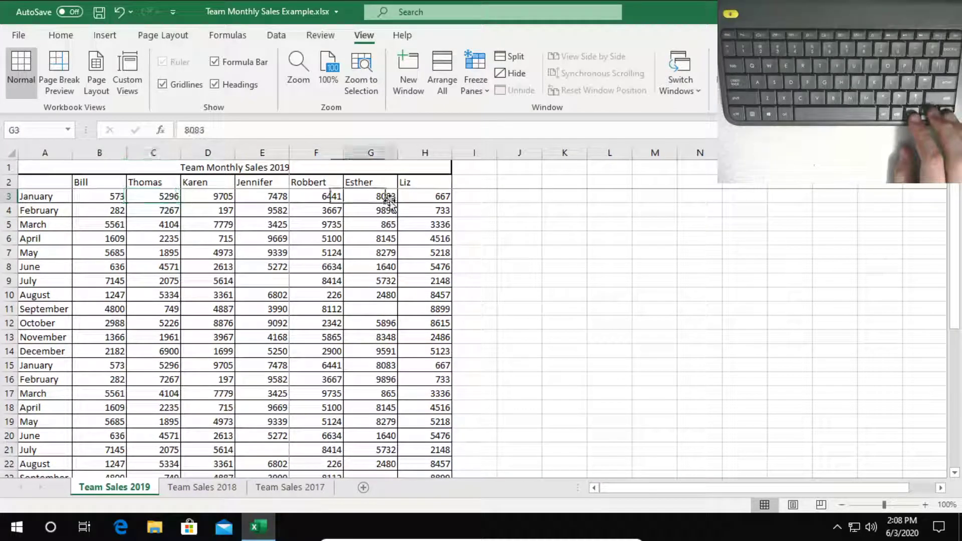
key("Left")
- Move down column F through the repeated month rows to check the frozen rows 1 and 2
key("Down")
key("Down")
key("Down")
key("Down")
key("Down")
key("Down")
key("Down")
key("Down")
key("Down")
key("Down")
key("Down")
key("Down")
key("Down")
key("Down")
key("Down")
key("Down")
key("Down")
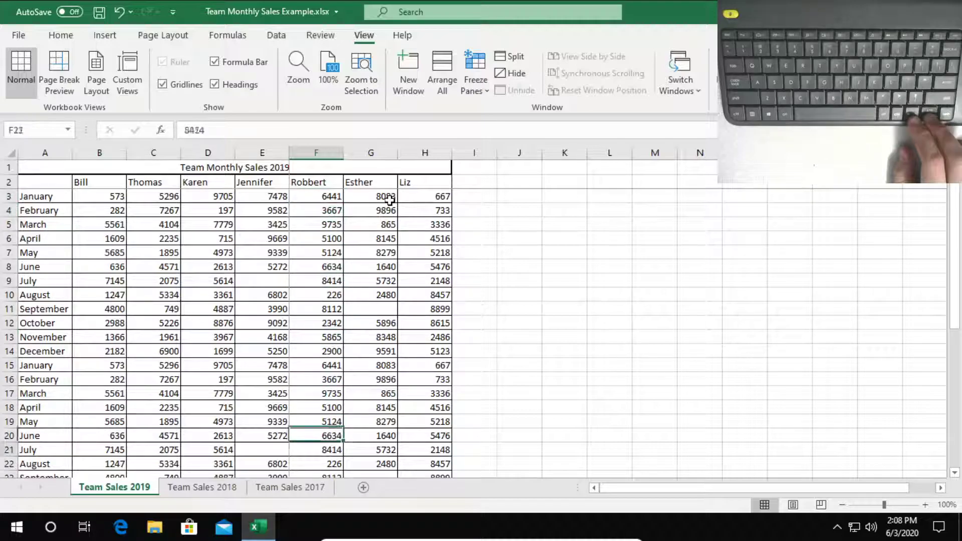
key("Down")
key("Down")
key("Down")
key("Down")
key("Down")
key("Down")
key("Down")
key("Down")
key("Down")
key("Down")
key("Down")
key("Down")
key("Down")
key("Down")
- Move back up column F to the title in row 1, then return to F3
key("Up")
key("Up")
key("Up")
key("Up")
key("Up")
key("Up")
key("Up")
key("Up")
key("Up")
key("Up")
key("Up")
key("Up")
key("Up")
key("Up")
key("Up")
key("Up")
key("Up")
key("Up")
key("Up")
key("Up")
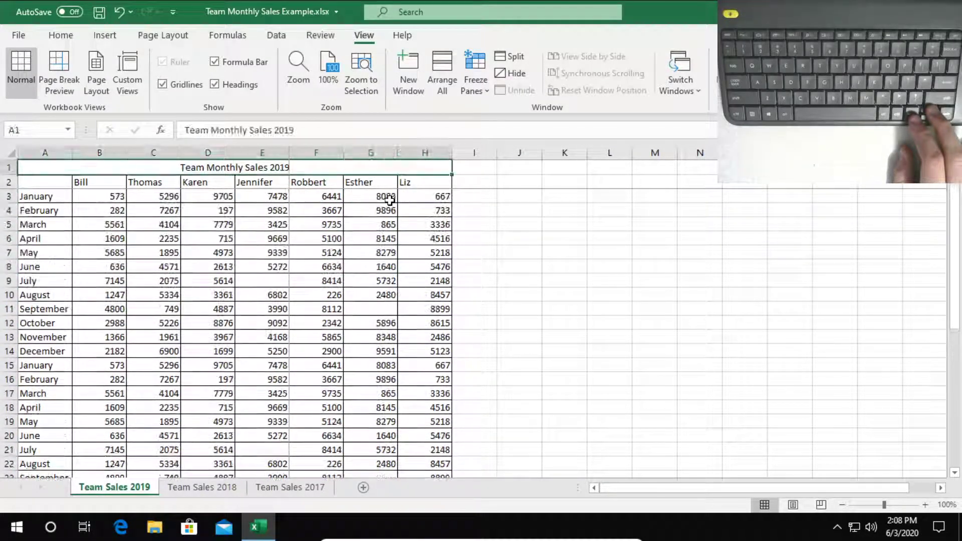
key("Down")
key("Down")
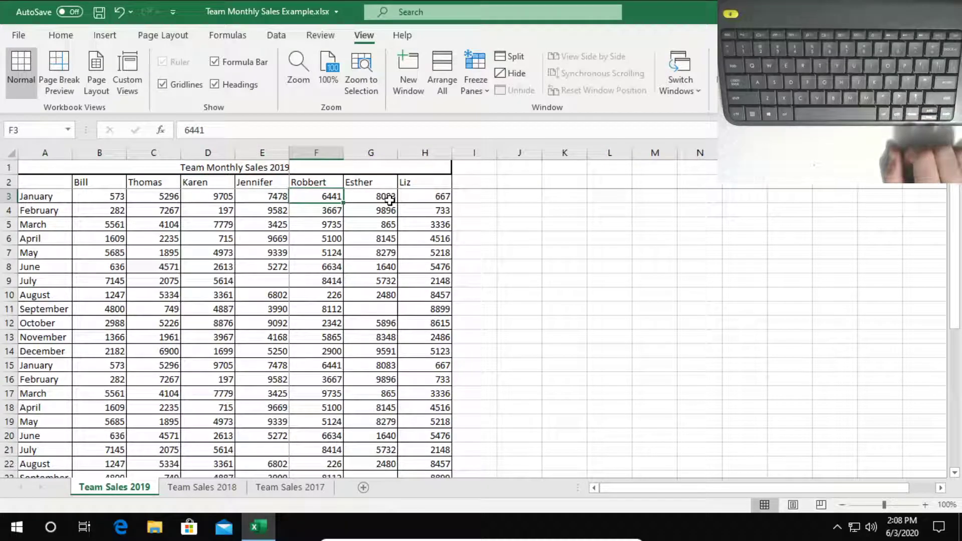